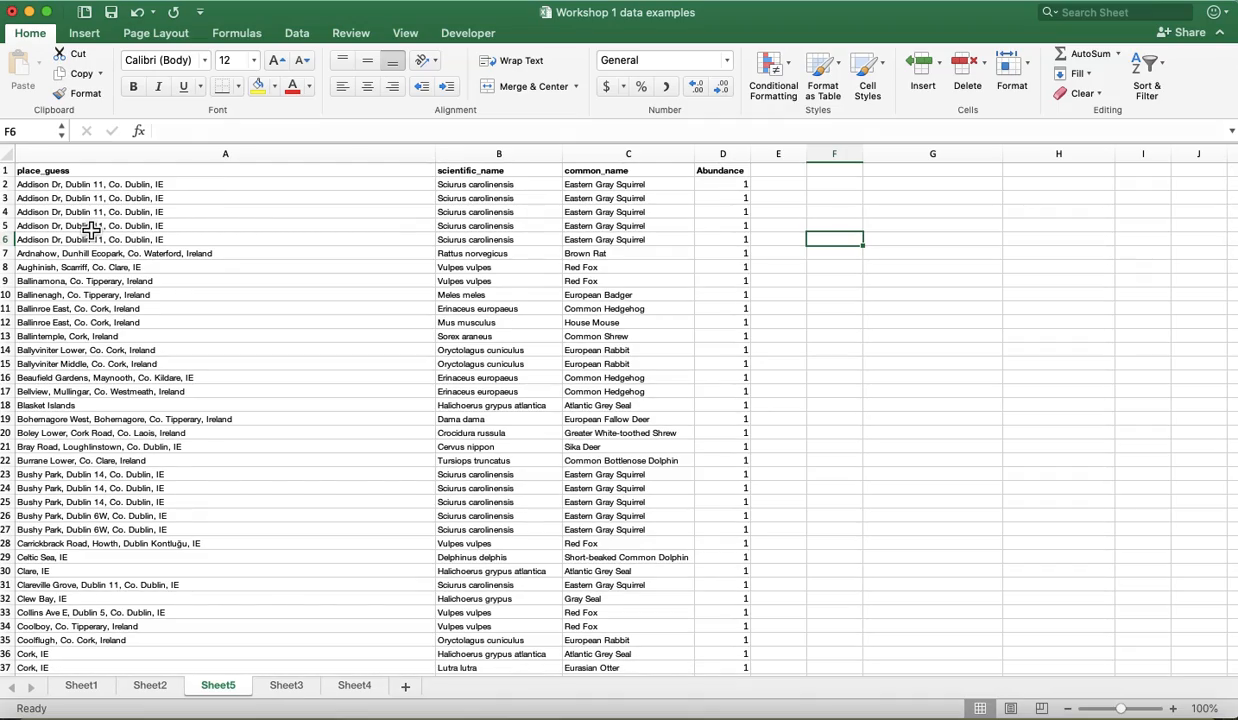
- Examine the place, species and abundance records on Sheet5 from the header row down to the last entry
{"action": "scroll", "coordinate": [91, 232], "scroll_direction": "down", "scroll_amount": 1}
{"action": "scroll", "coordinate": [91, 230], "scroll_direction": "up", "scroll_amount": 1}
{"action": "scroll", "coordinate": [91, 230], "scroll_direction": "down", "scroll_amount": 10}
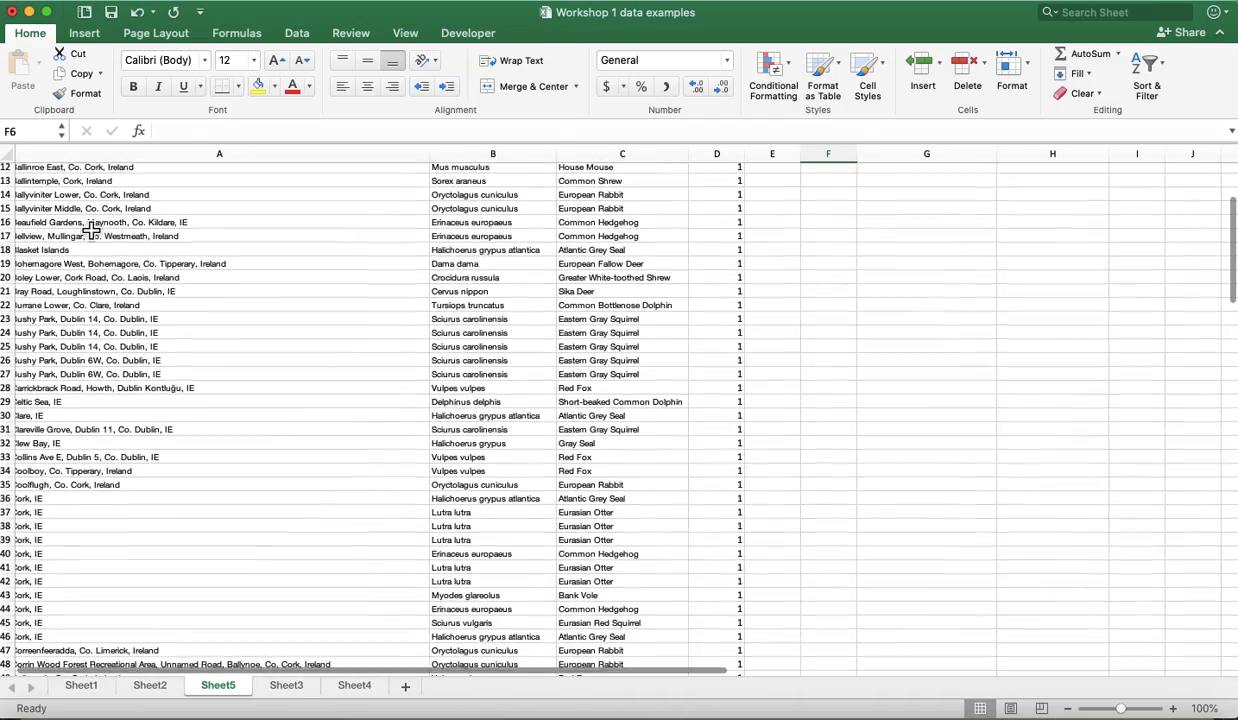
{"action": "scroll", "coordinate": [91, 231], "scroll_direction": "down", "scroll_amount": 6}
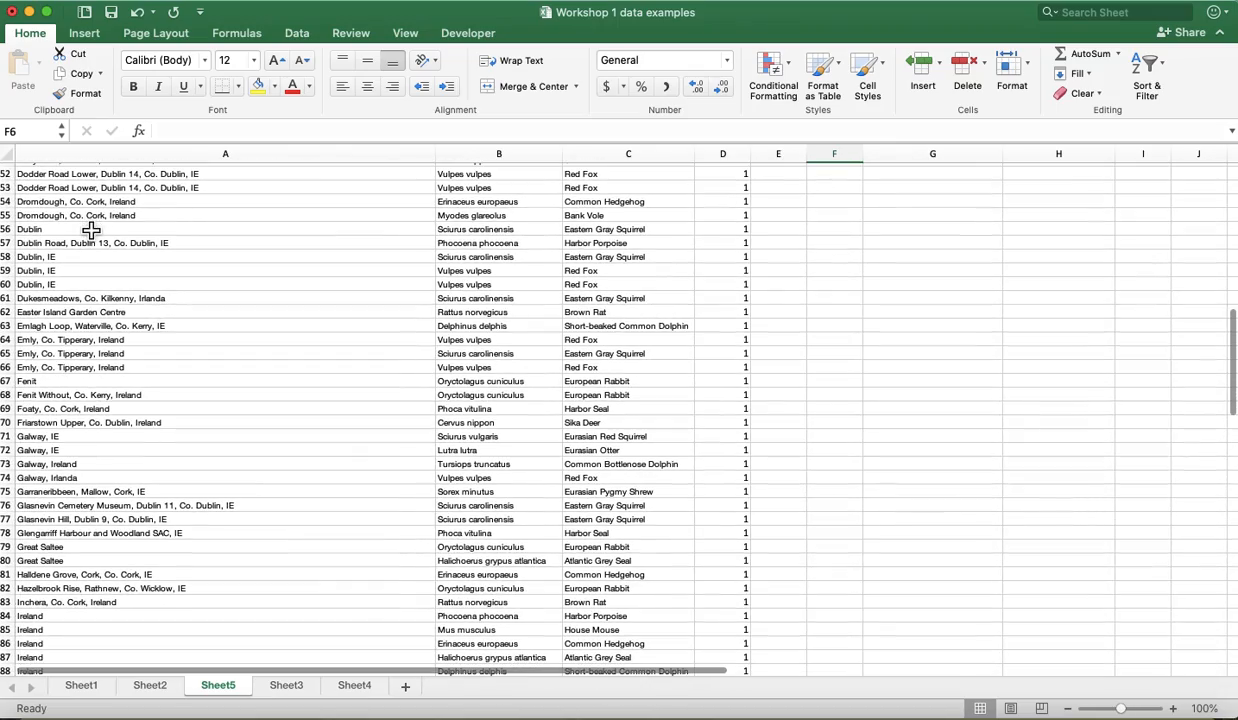
{"action": "scroll", "coordinate": [91, 230], "scroll_direction": "down", "scroll_amount": 18}
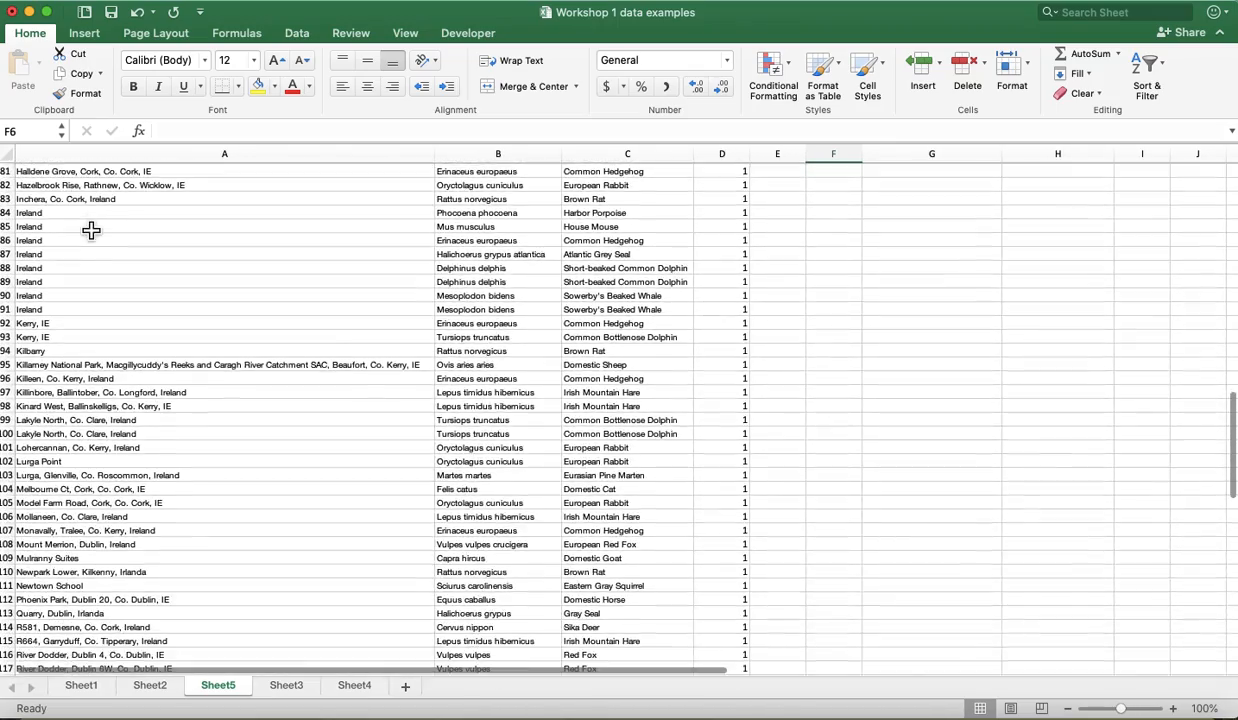
{"action": "scroll", "coordinate": [91, 230], "scroll_direction": "down", "scroll_amount": 3}
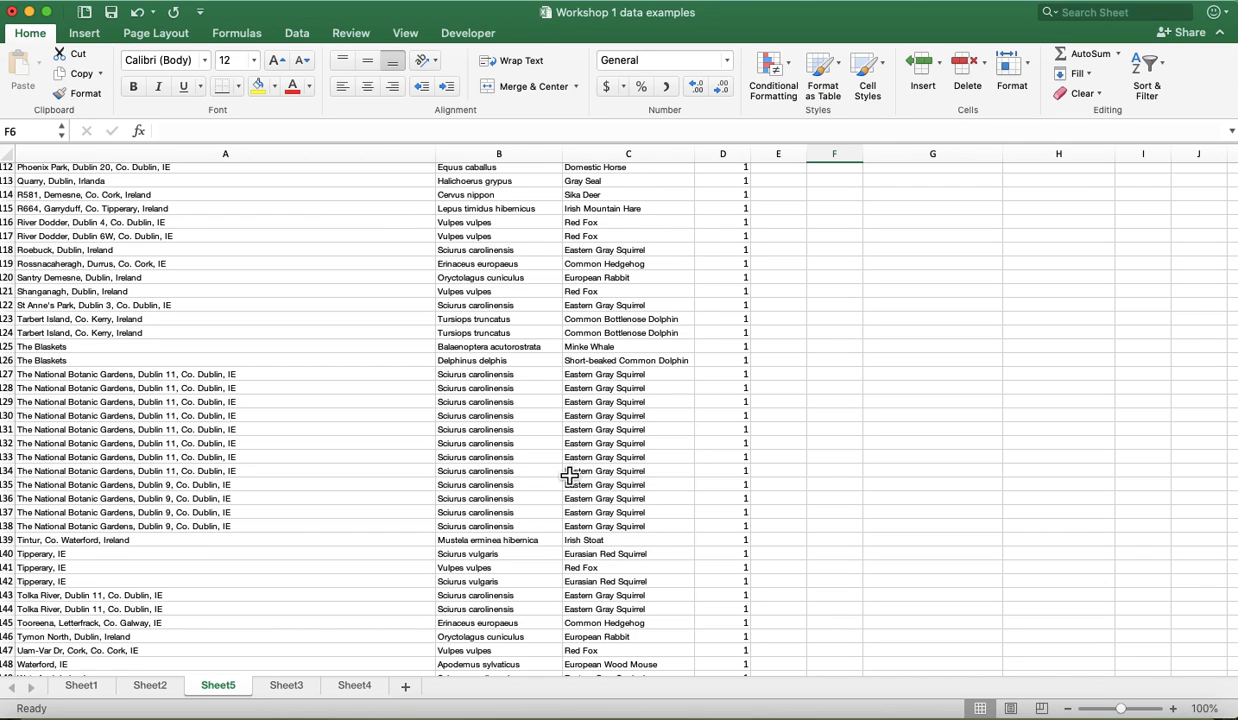
{"action": "scroll", "coordinate": [379, 571], "scroll_direction": "down", "scroll_amount": 5}
{"action": "scroll", "coordinate": [379, 571], "scroll_direction": "down", "scroll_amount": 6}
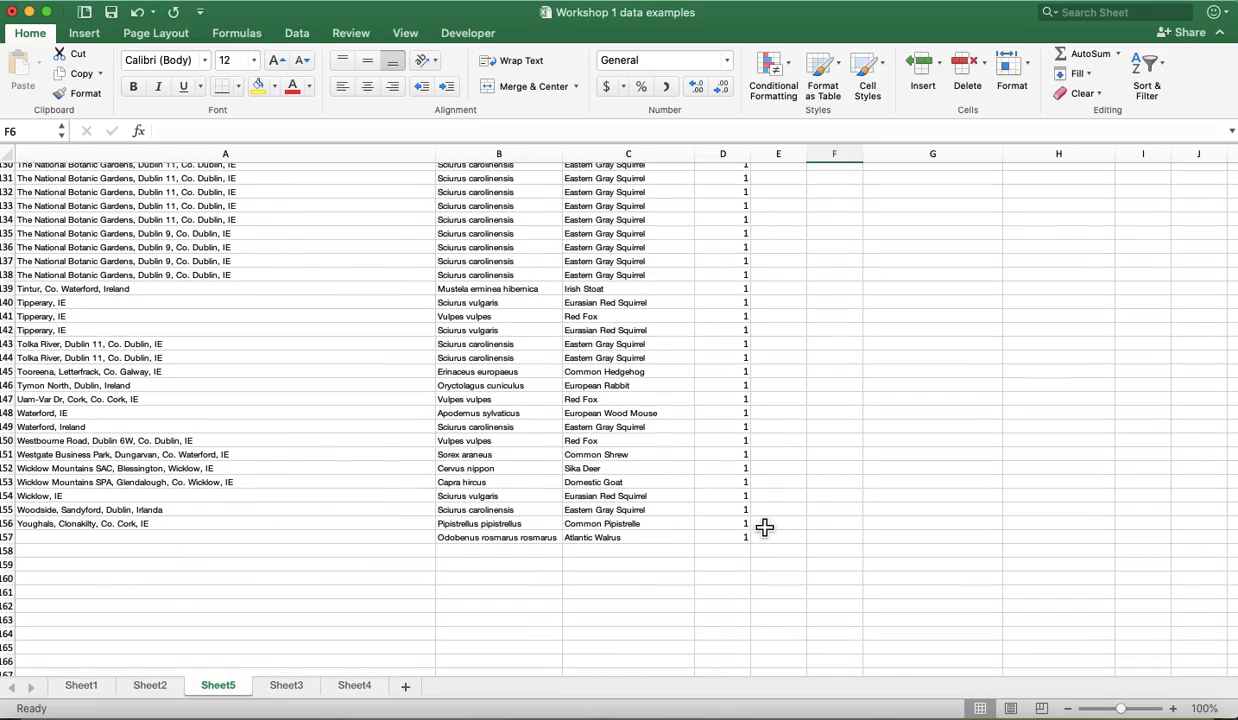
{"action": "scroll", "coordinate": [764, 527], "scroll_direction": "up", "scroll_amount": 20}
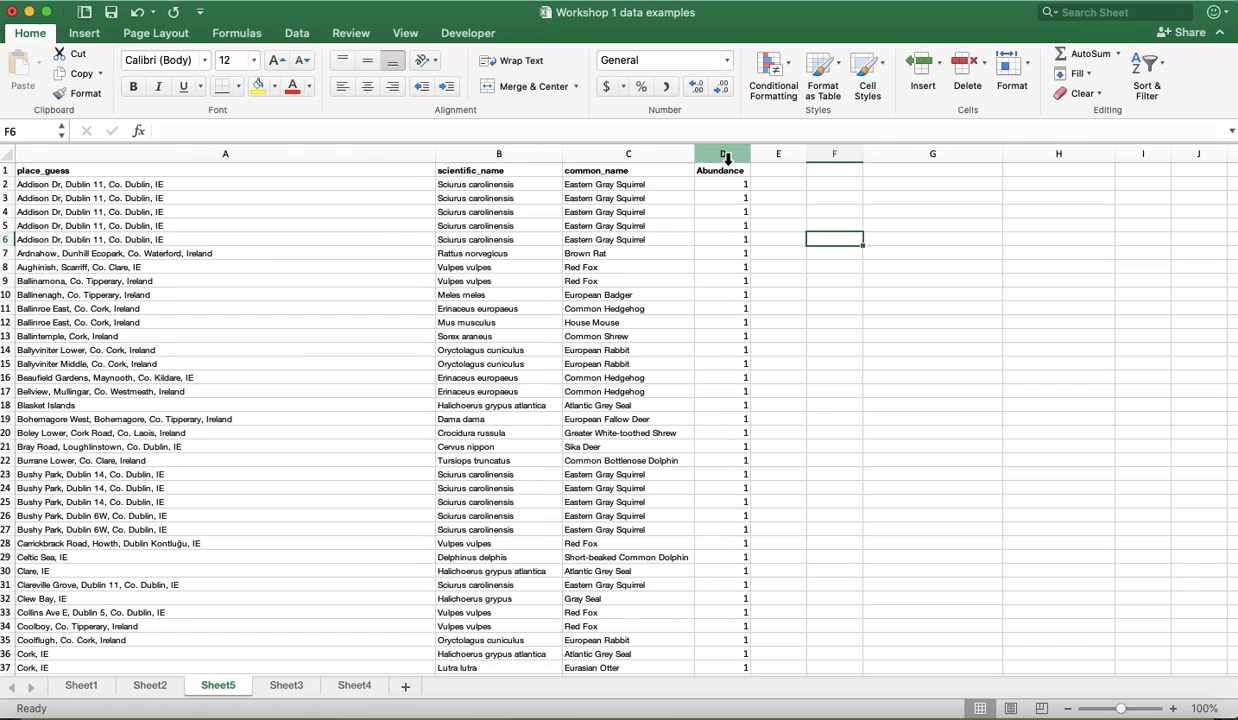
- Create a PivotTable from the common_name and Abundance columns (Sheet5!$C:$D), placed on the existing worksheet at cell F1
{"action": "left_click_drag", "start_coordinate": [663, 157], "coordinate": [716, 157]}
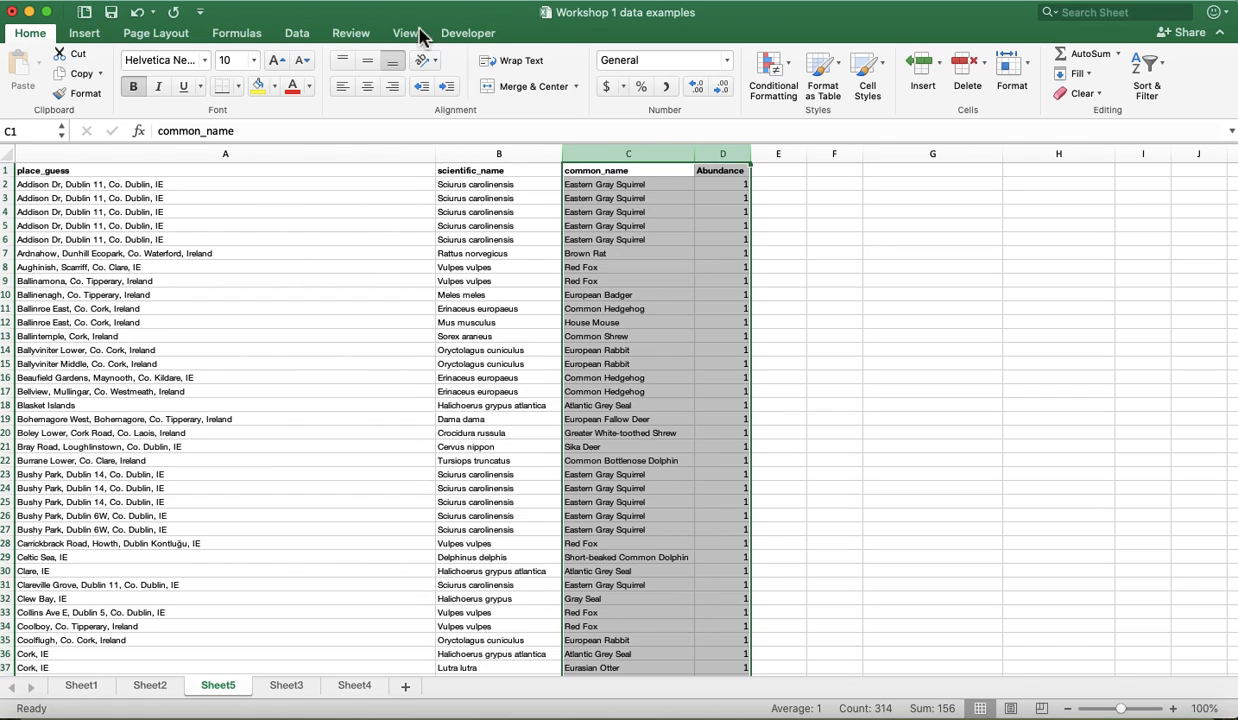
{"action": "left_click", "coordinate": [365, 3]}
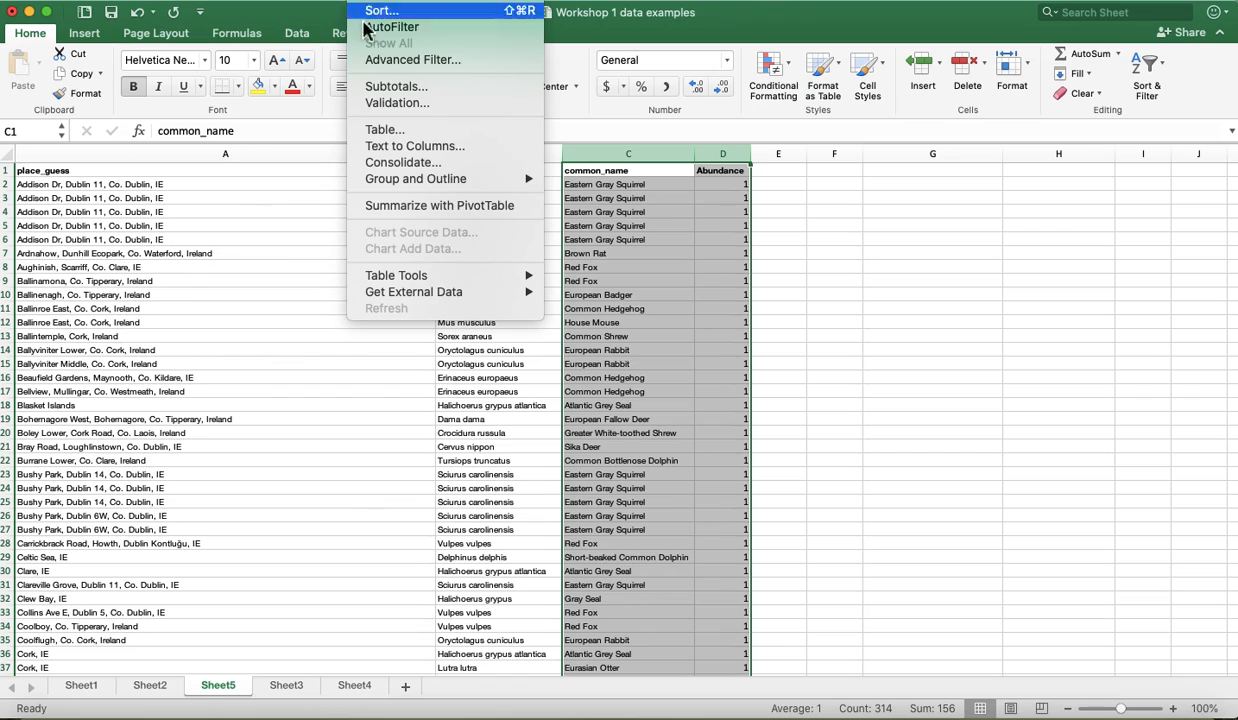
{"action": "left_click", "coordinate": [397, 207]}
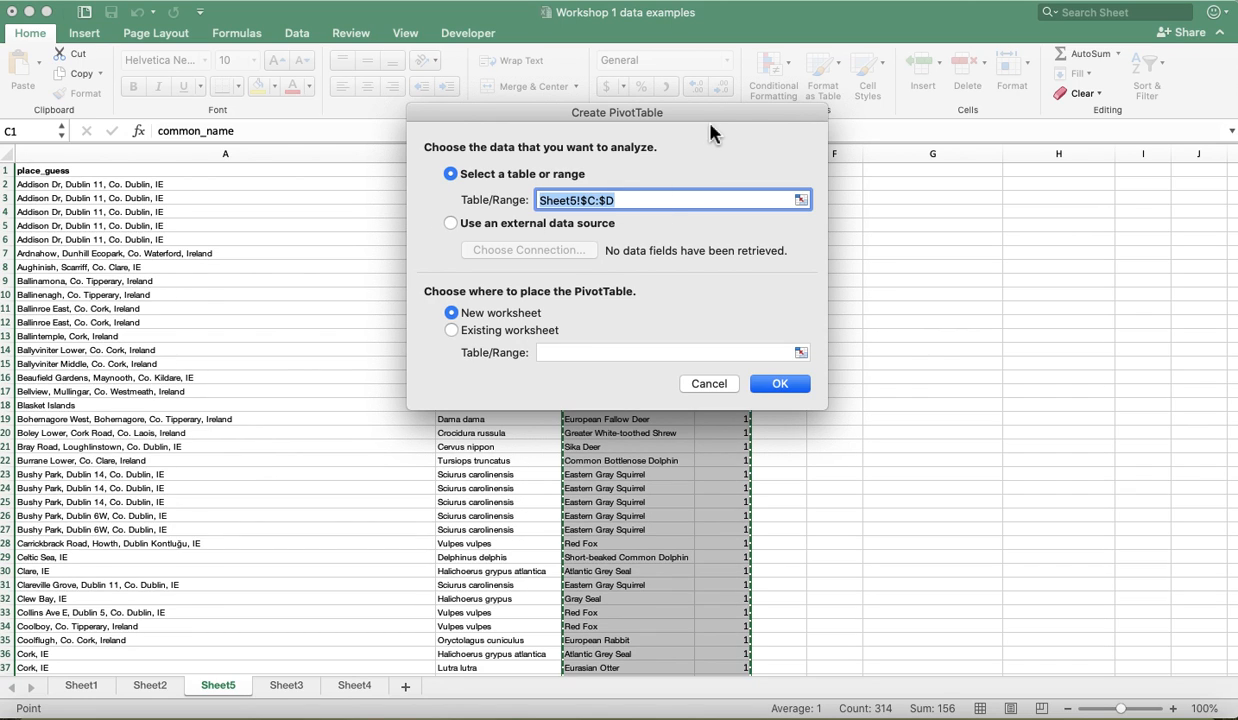
{"action": "left_click_drag", "start_coordinate": [704, 115], "coordinate": [408, 152]}
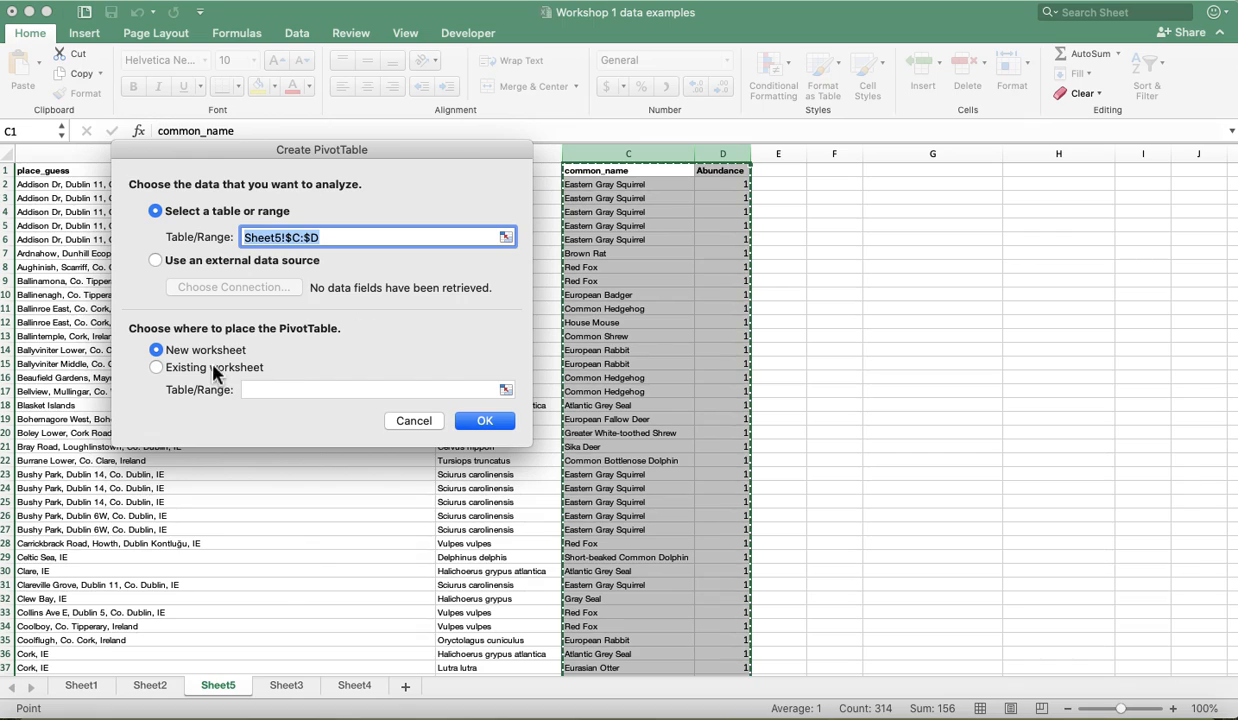
{"action": "left_click", "coordinate": [156, 367]}
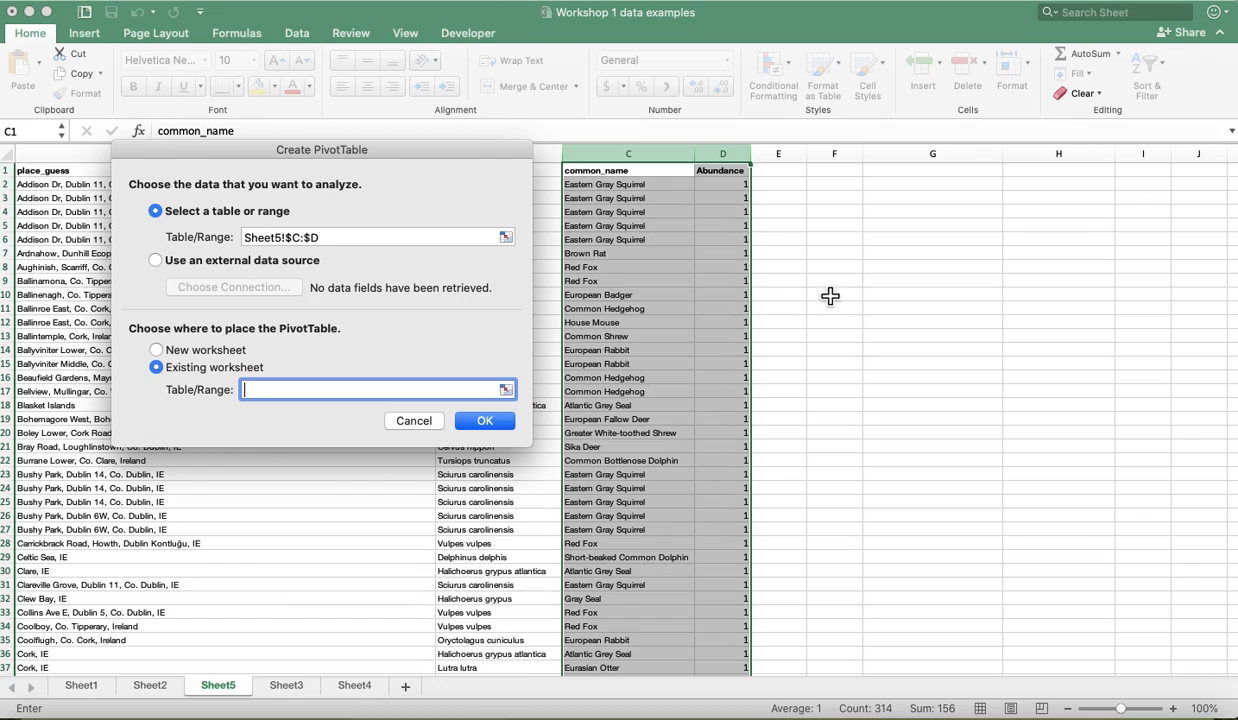
{"action": "left_click", "coordinate": [846, 177]}
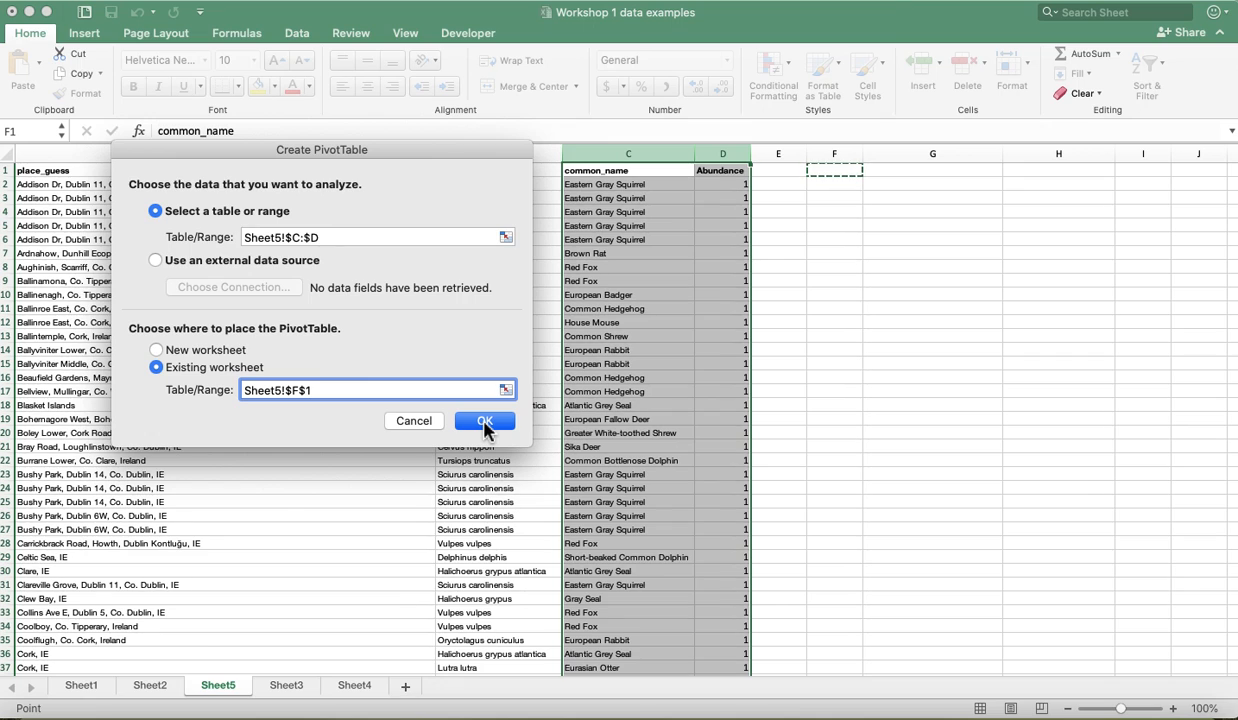
{"action": "left_click", "coordinate": [486, 424]}
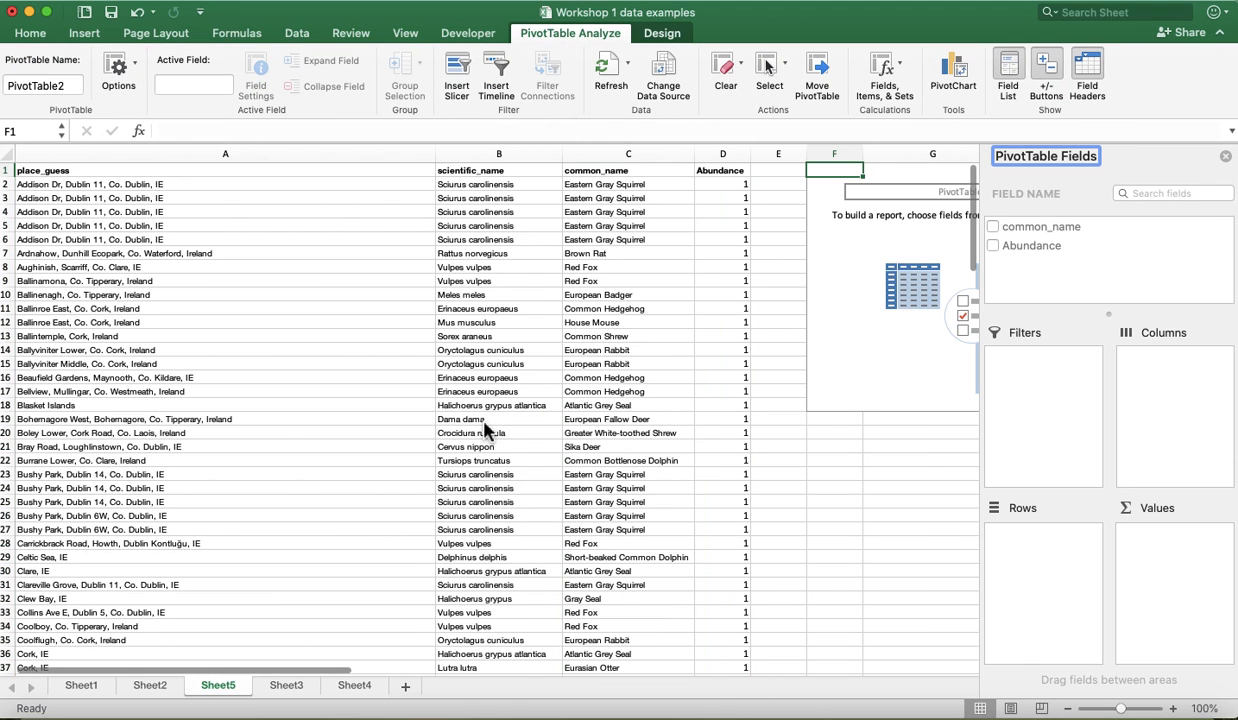
- Build the PivotTable with common_name as the row field and the count of common_name as the value
{"action": "scroll", "coordinate": [693, 472], "scroll_direction": "right", "scroll_amount": 5}
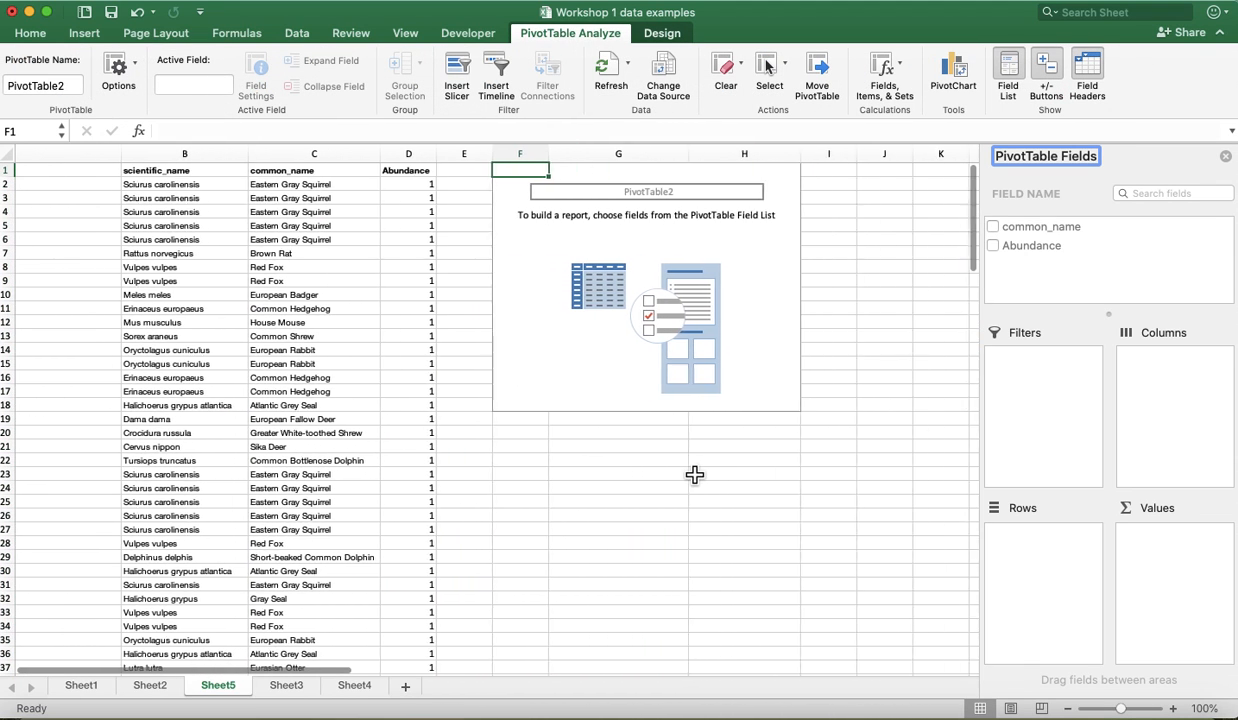
{"action": "scroll", "coordinate": [694, 474], "scroll_direction": "left", "scroll_amount": 3}
{"action": "scroll", "coordinate": [694, 474], "scroll_direction": "down", "scroll_amount": 3}
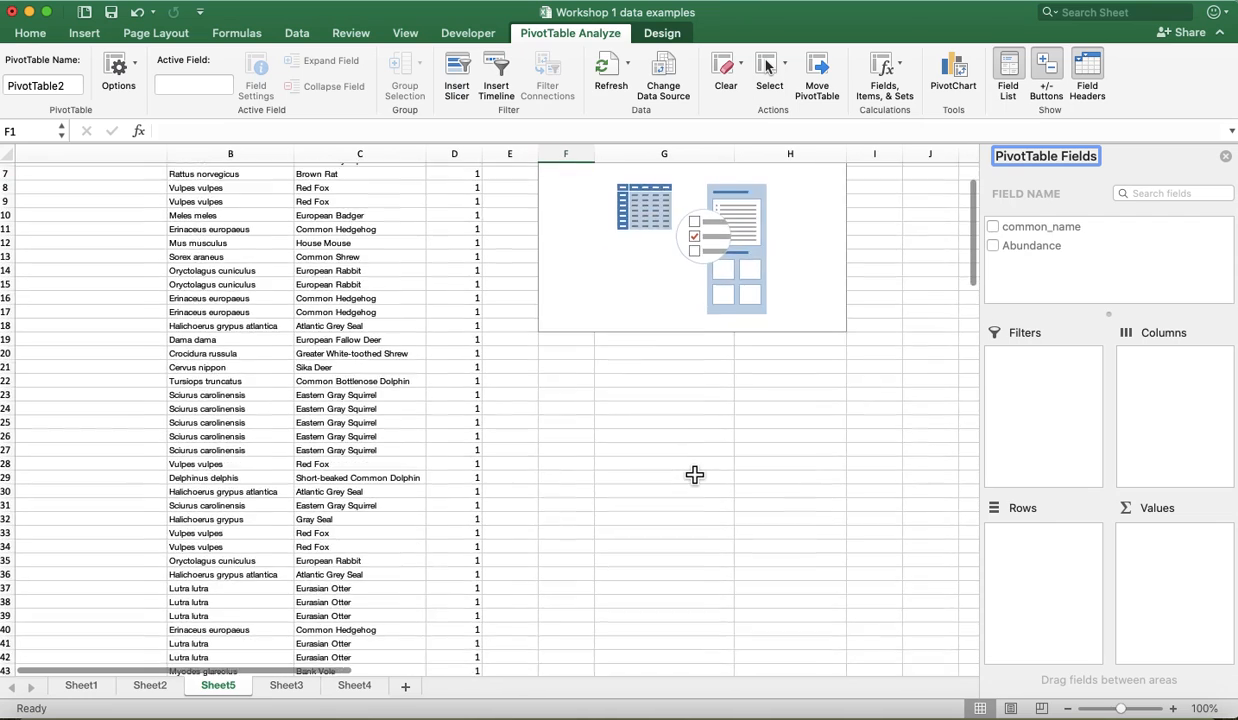
{"action": "scroll", "coordinate": [694, 474], "scroll_direction": "up", "scroll_amount": 3}
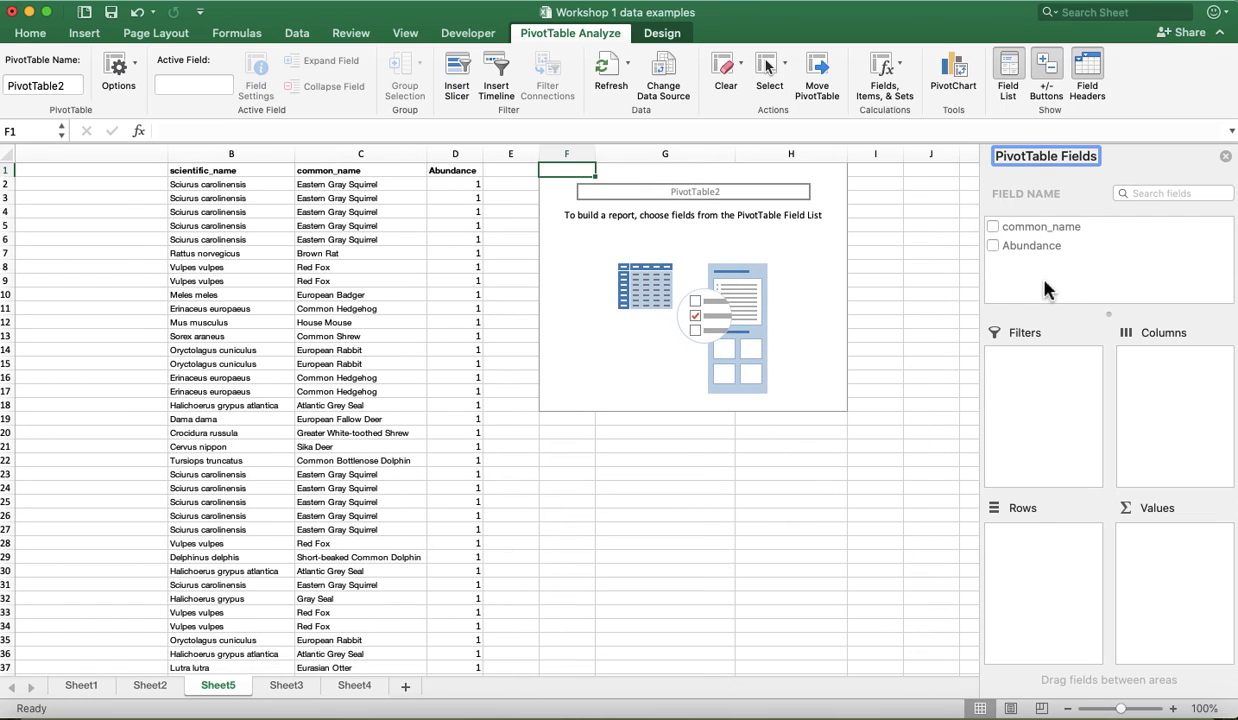
{"action": "left_click", "coordinate": [993, 227]}
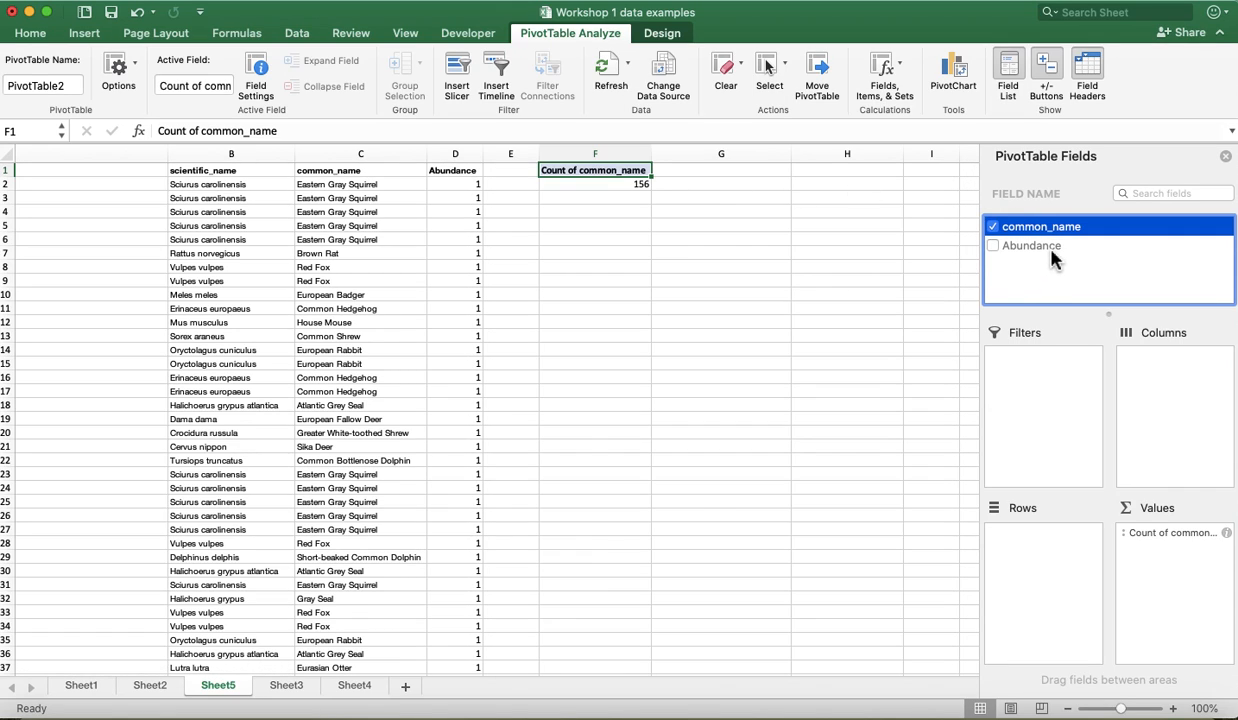
{"action": "left_click_drag", "start_coordinate": [1036, 234], "coordinate": [1051, 571]}
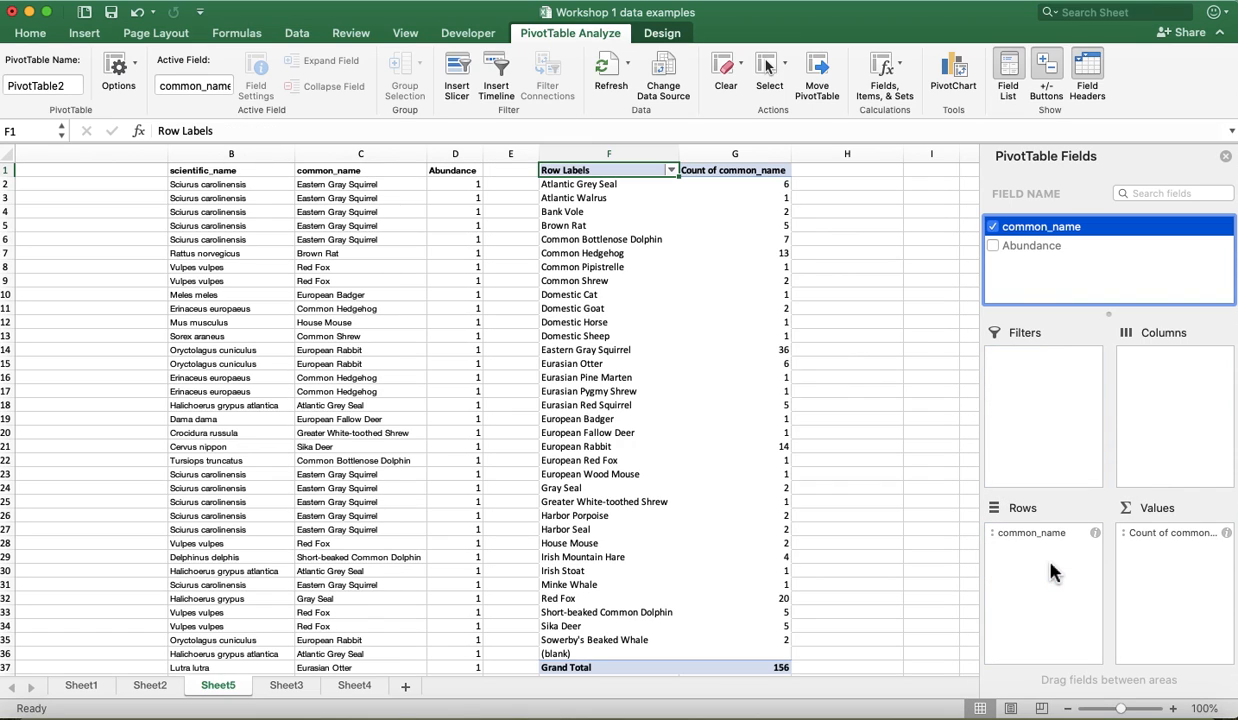
- Review the summary functions offered for the PivotTable's Count of common_name value without changing the setting
{"action": "left_click", "coordinate": [1183, 538]}
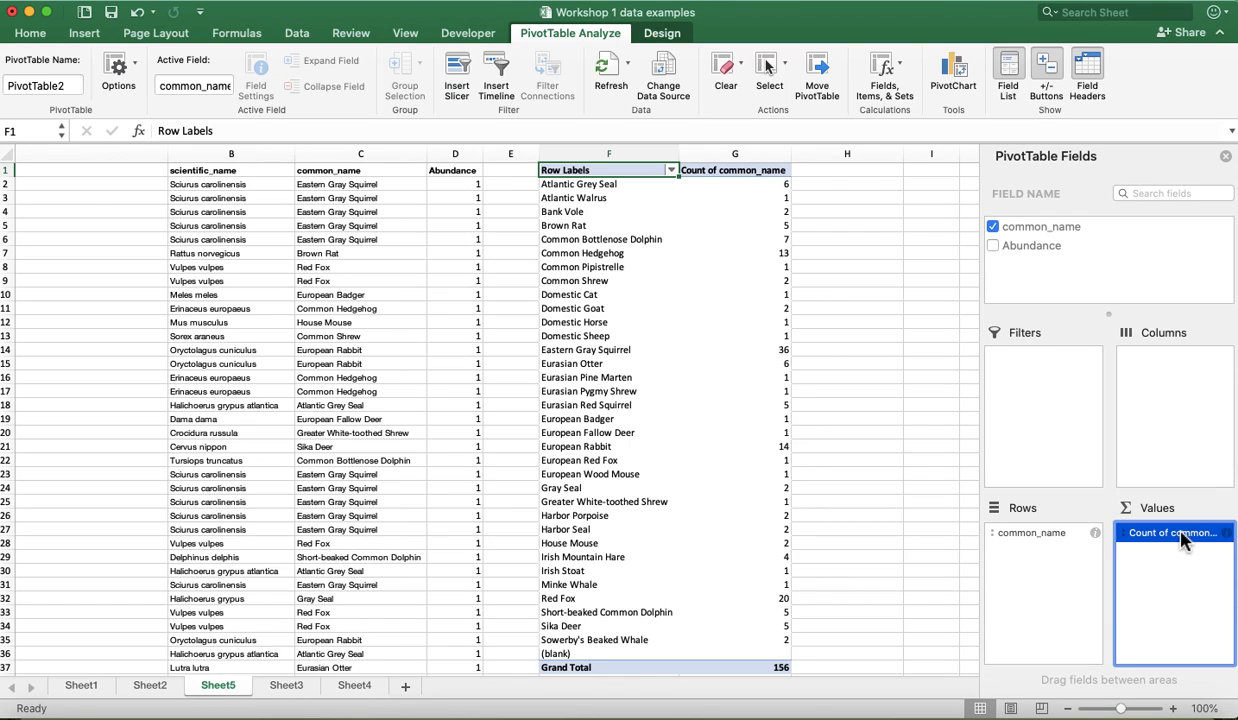
{"action": "left_click", "coordinate": [1228, 537]}
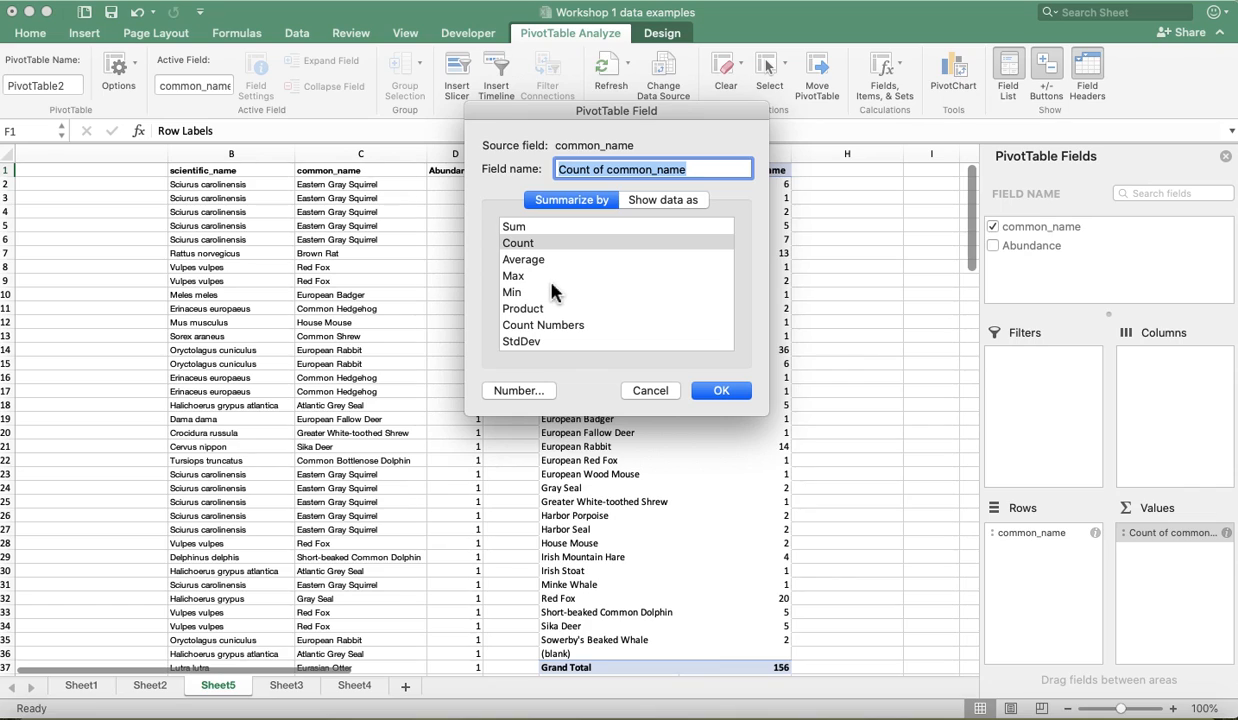
{"action": "left_click", "coordinate": [651, 391]}
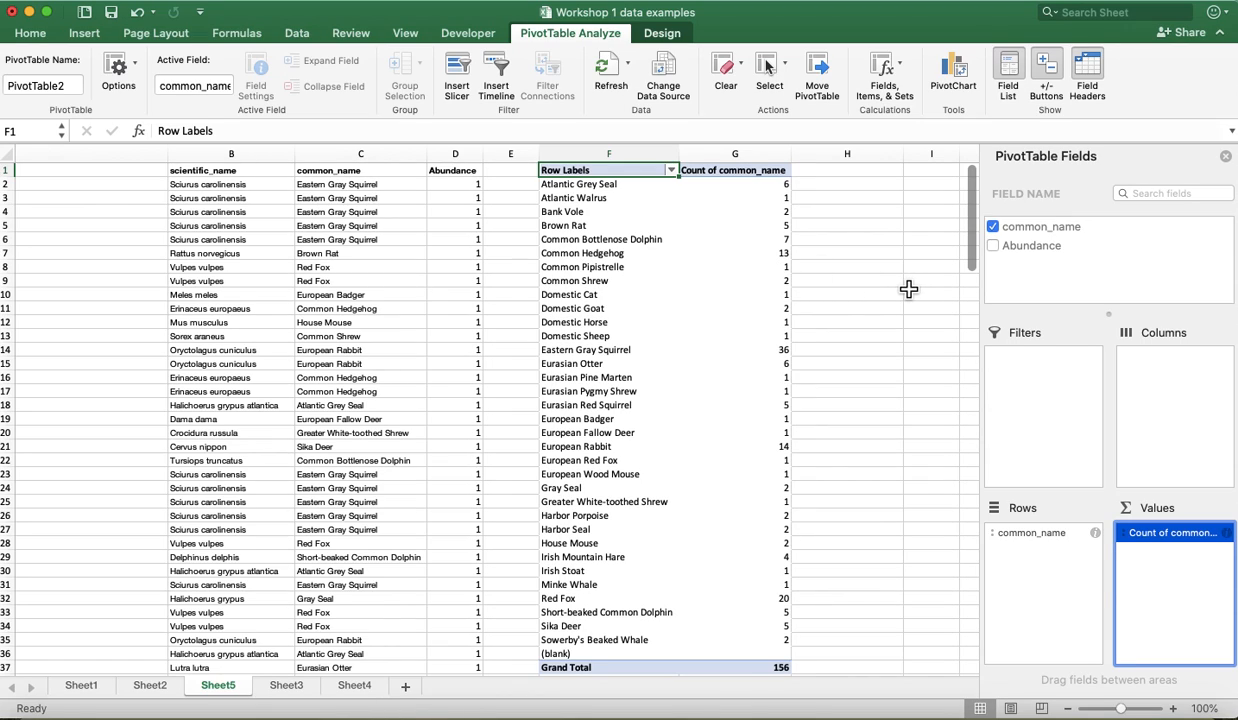
- Hide the PivotTable field list, then copy F1:G35, excluding the blank and Grand Total rows, and paste it as values at H1
{"action": "left_click", "coordinate": [1225, 156]}
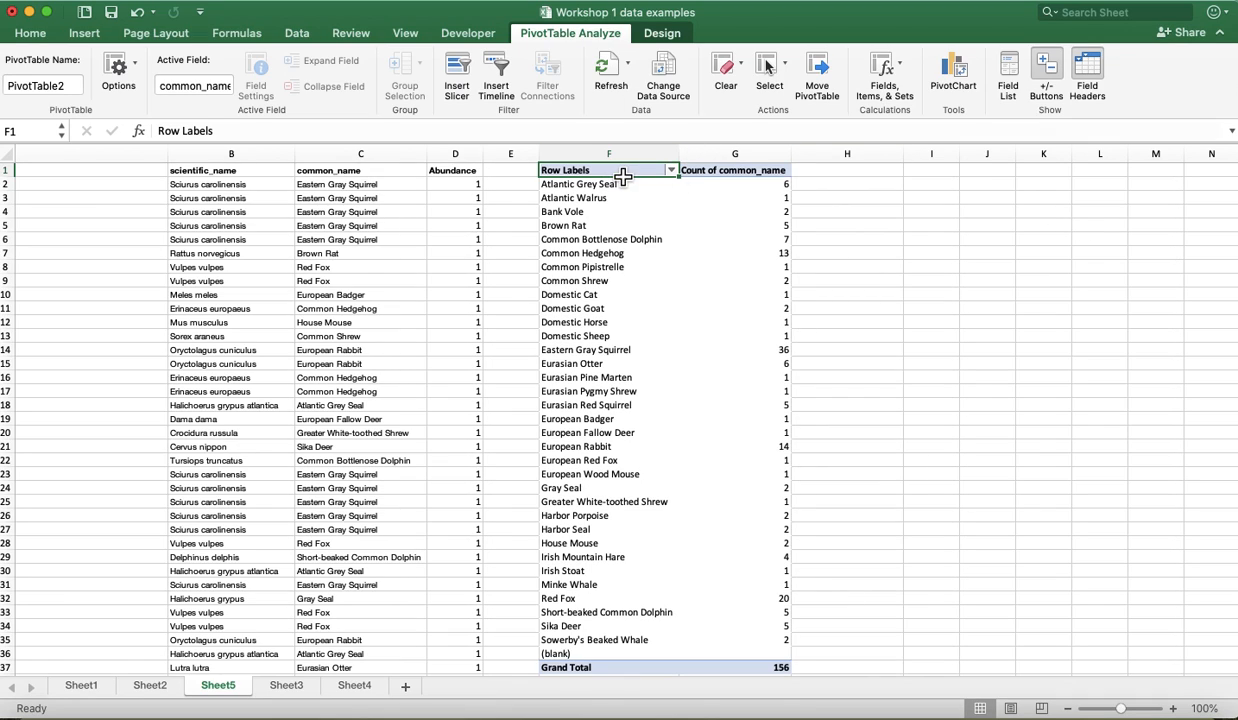
{"action": "left_click_drag", "start_coordinate": [603, 172], "coordinate": [742, 650]}
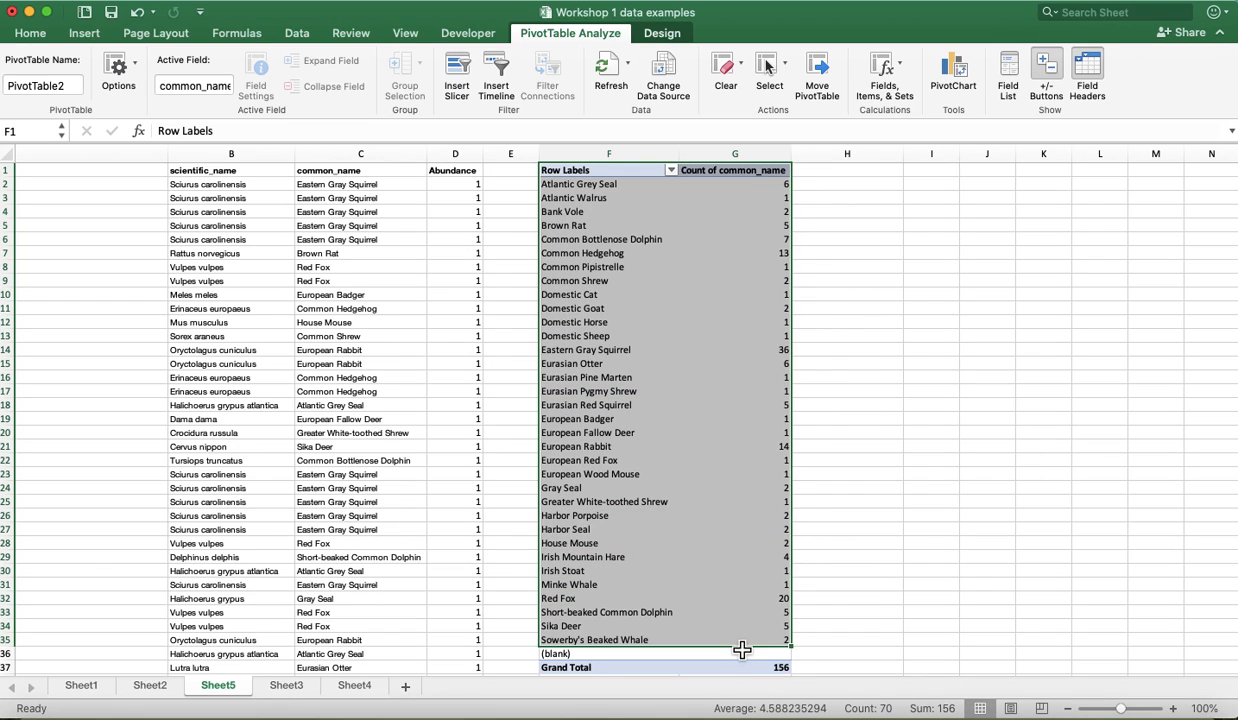
{"action": "key", "text": "super+c"}
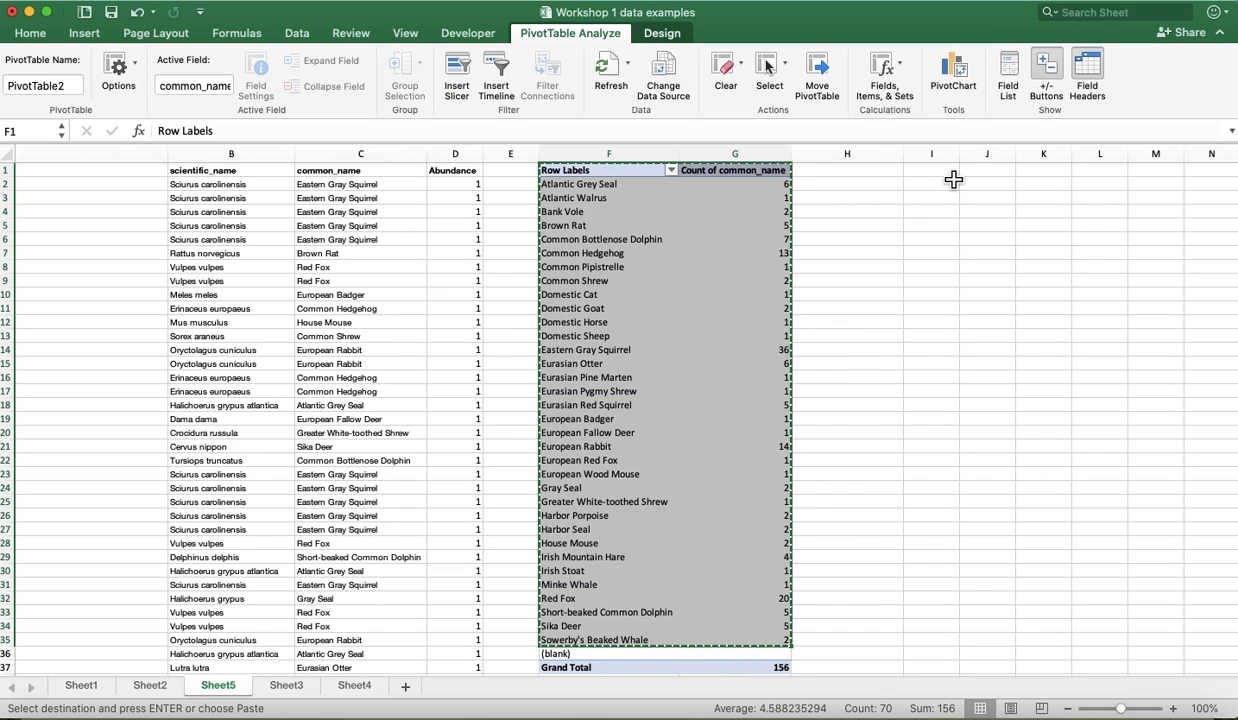
{"action": "left_click", "coordinate": [840, 172]}
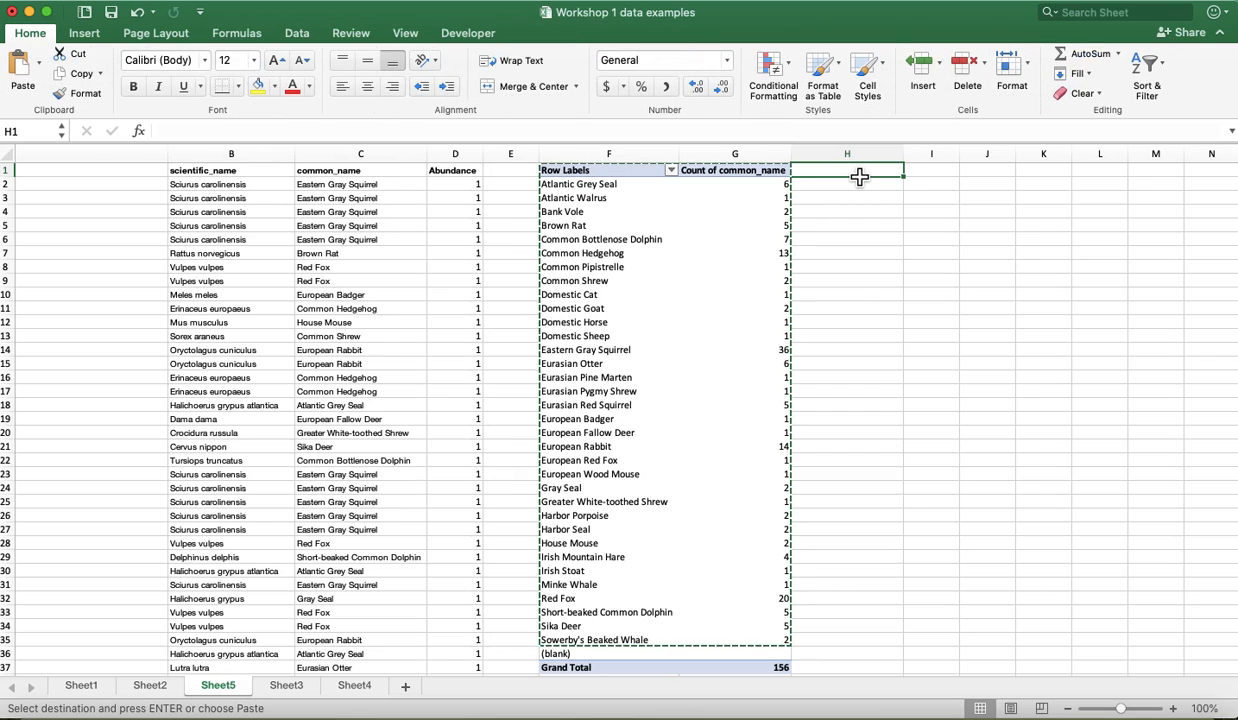
{"action": "left_click", "coordinate": [140, 2]}
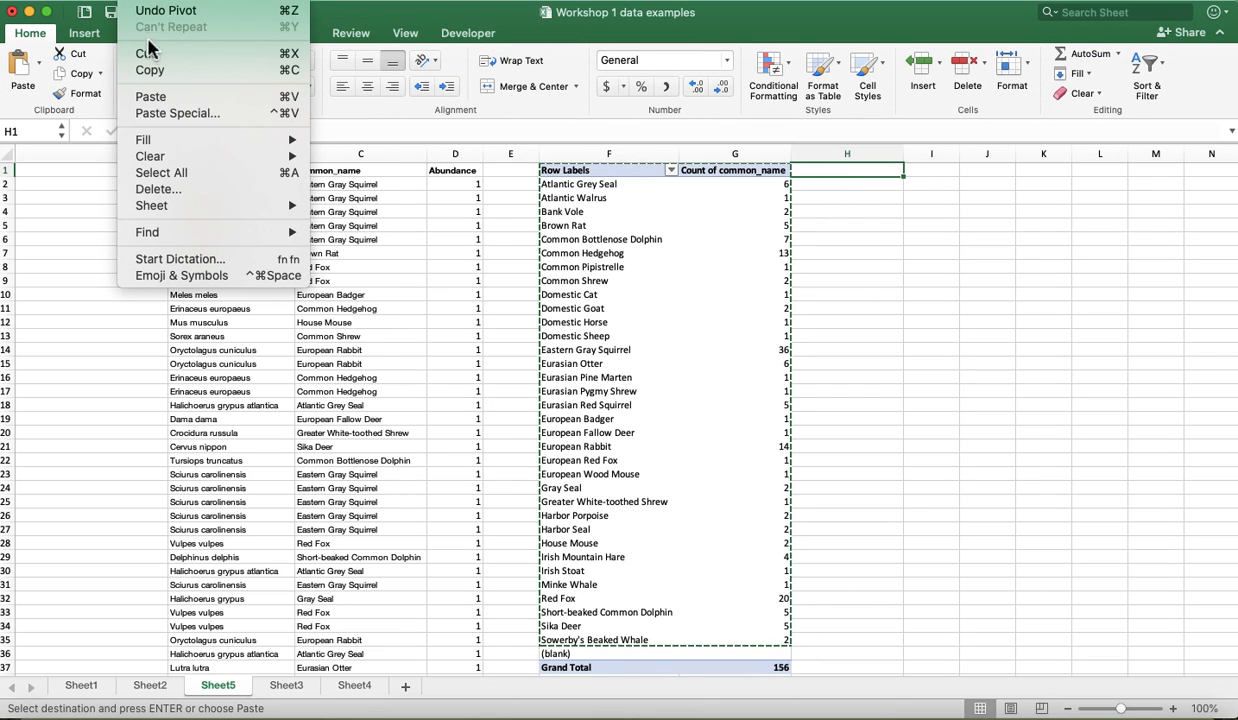
{"action": "left_click", "coordinate": [168, 116]}
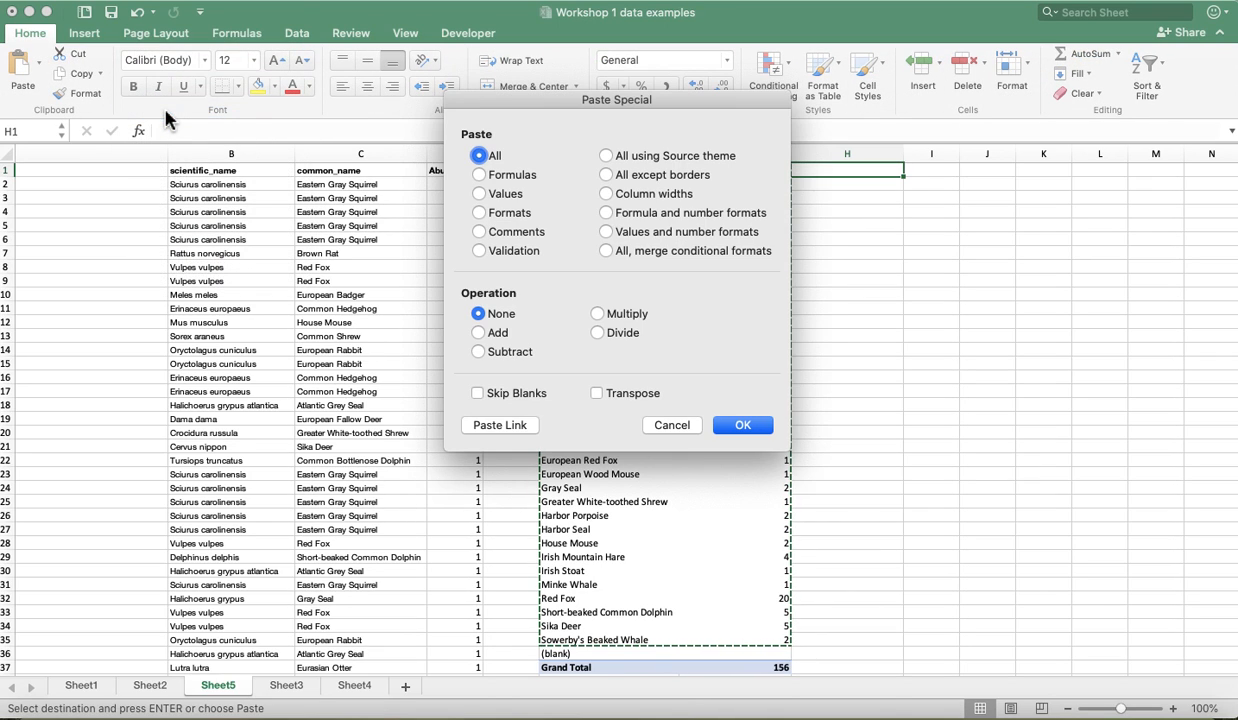
{"action": "left_click", "coordinate": [486, 194]}
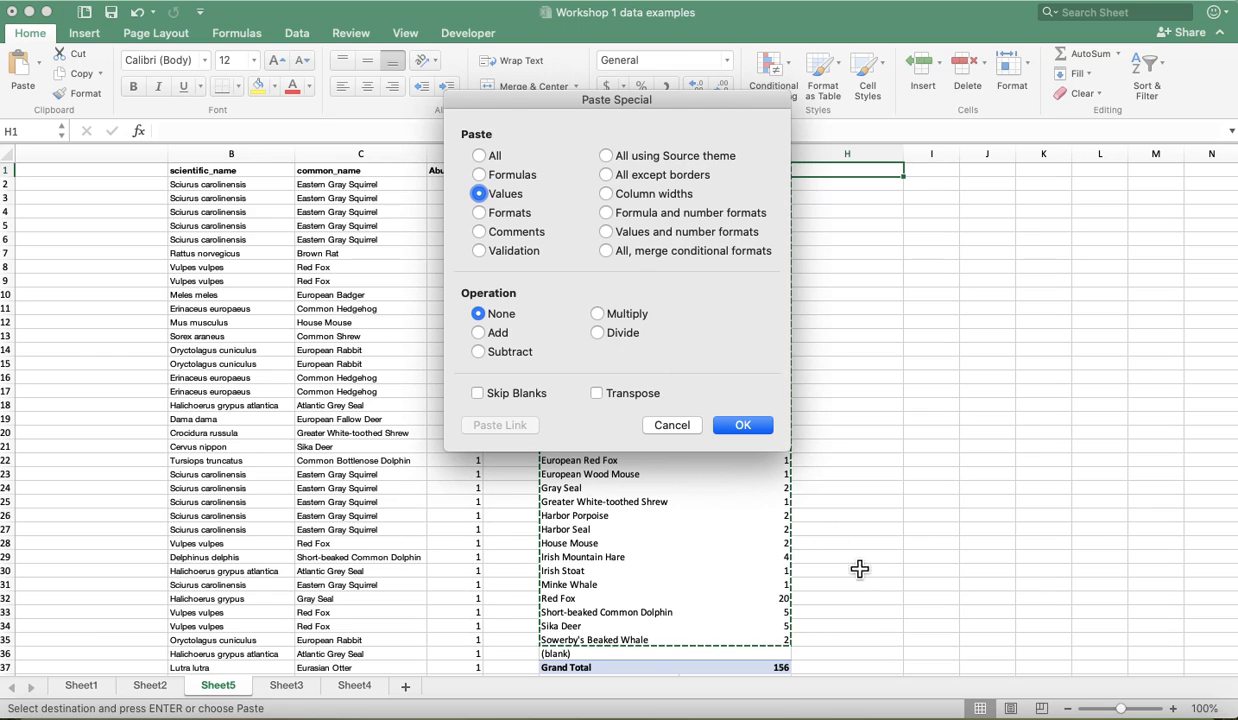
{"action": "left_click", "coordinate": [743, 425]}
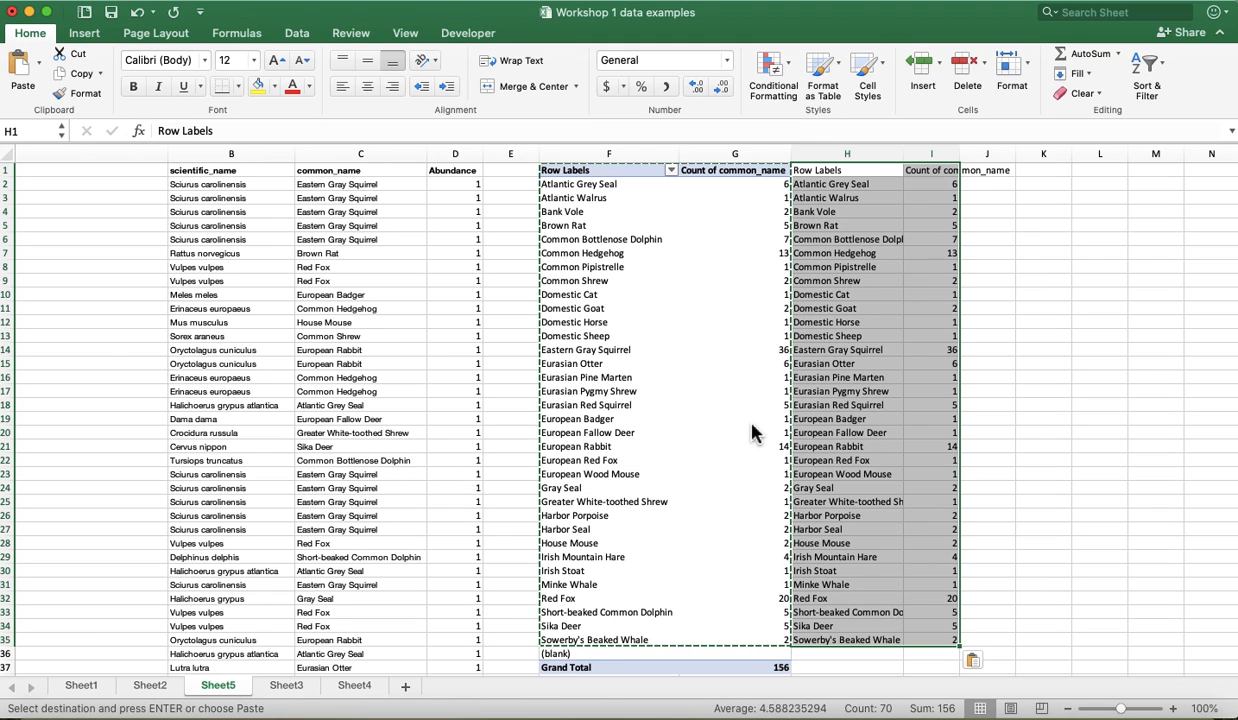
- Widen column I so the pasted Count of common_name header fits, and compare cell G2 with cell I2
{"action": "left_click", "coordinate": [940, 155]}
{"action": "left_click_drag", "start_coordinate": [961, 157], "coordinate": [1016, 157]}
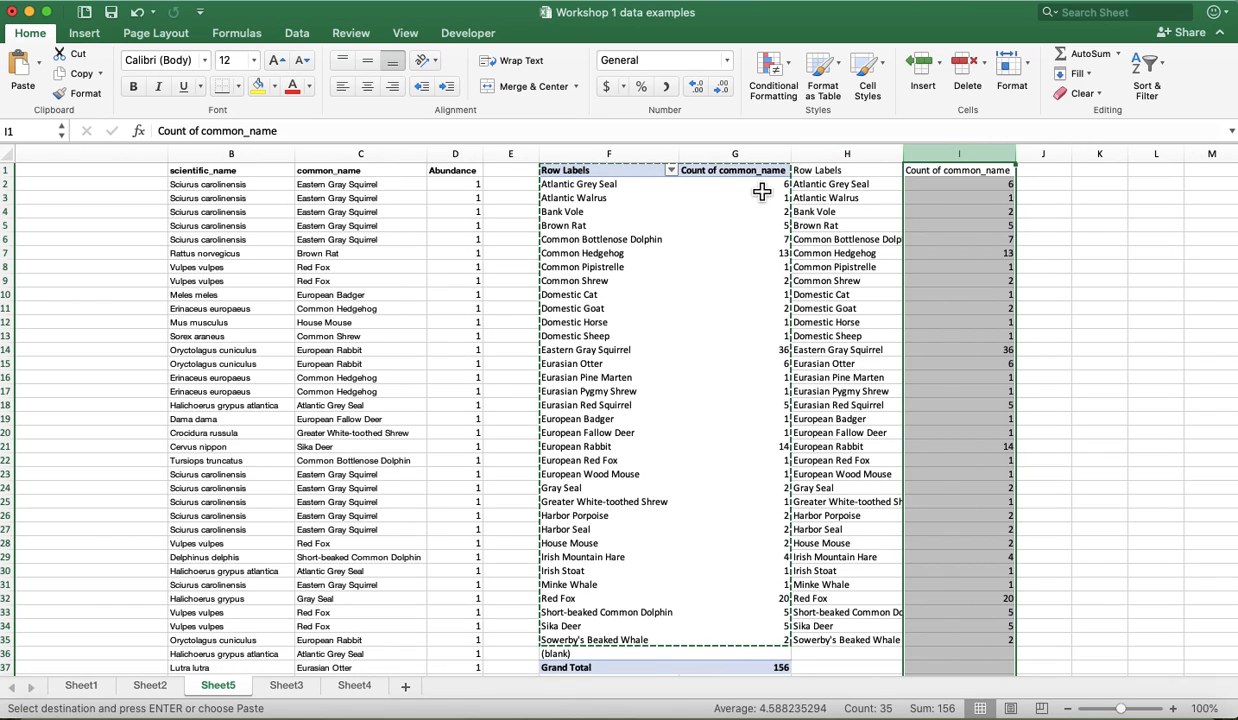
{"action": "left_click", "coordinate": [762, 192]}
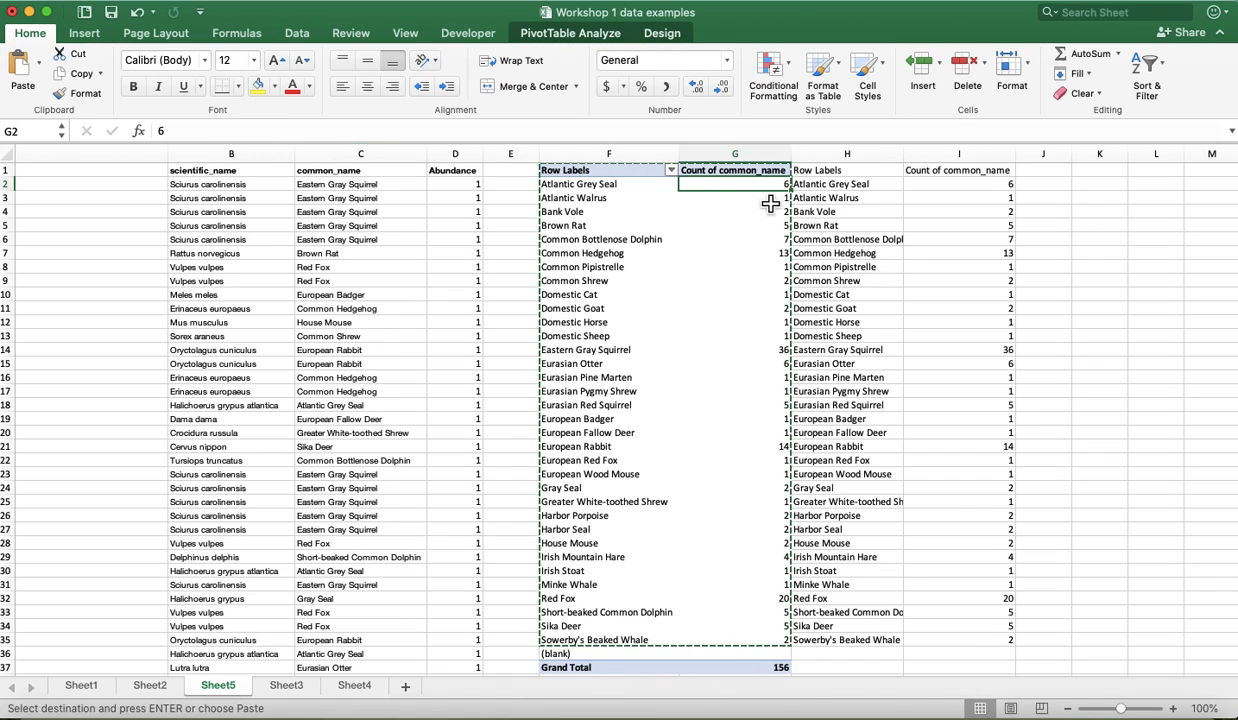
{"action": "left_click", "coordinate": [984, 192]}
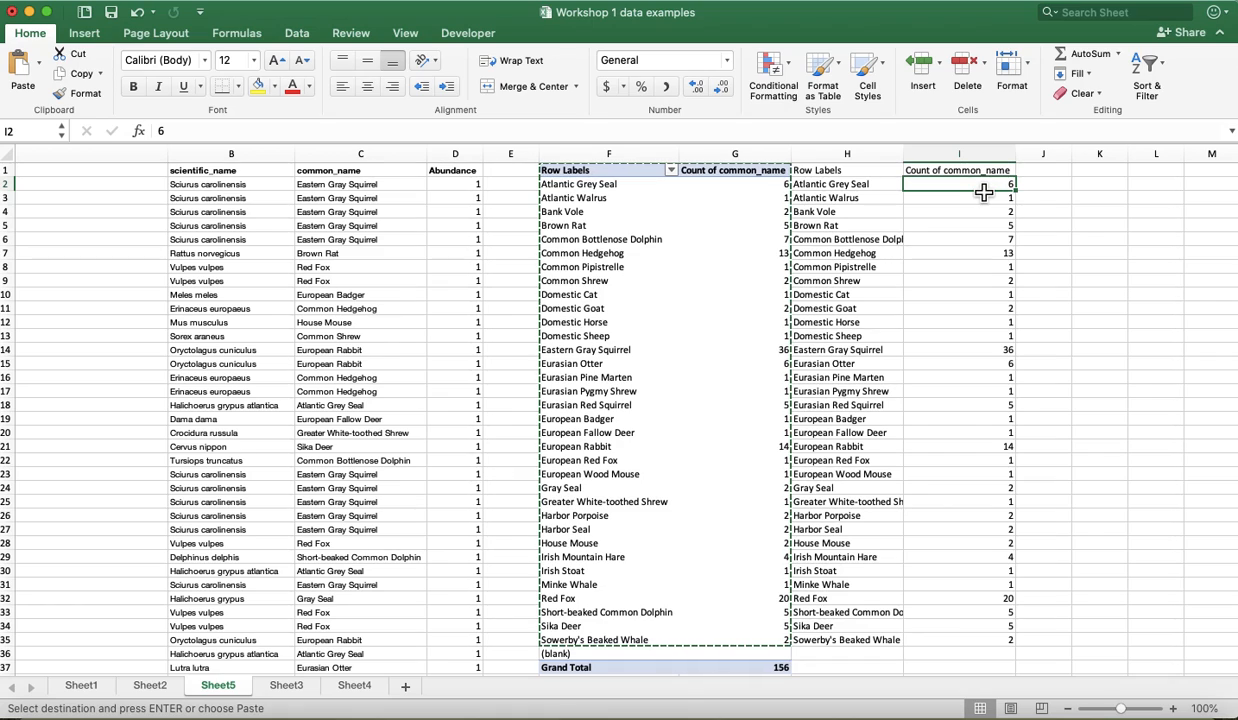
- Sort the pasted list in H1:I35 by Count of common_name, from largest to smallest
{"action": "left_click", "coordinate": [818, 172]}
{"action": "left_click_drag", "start_coordinate": [917, 177], "coordinate": [982, 649]}
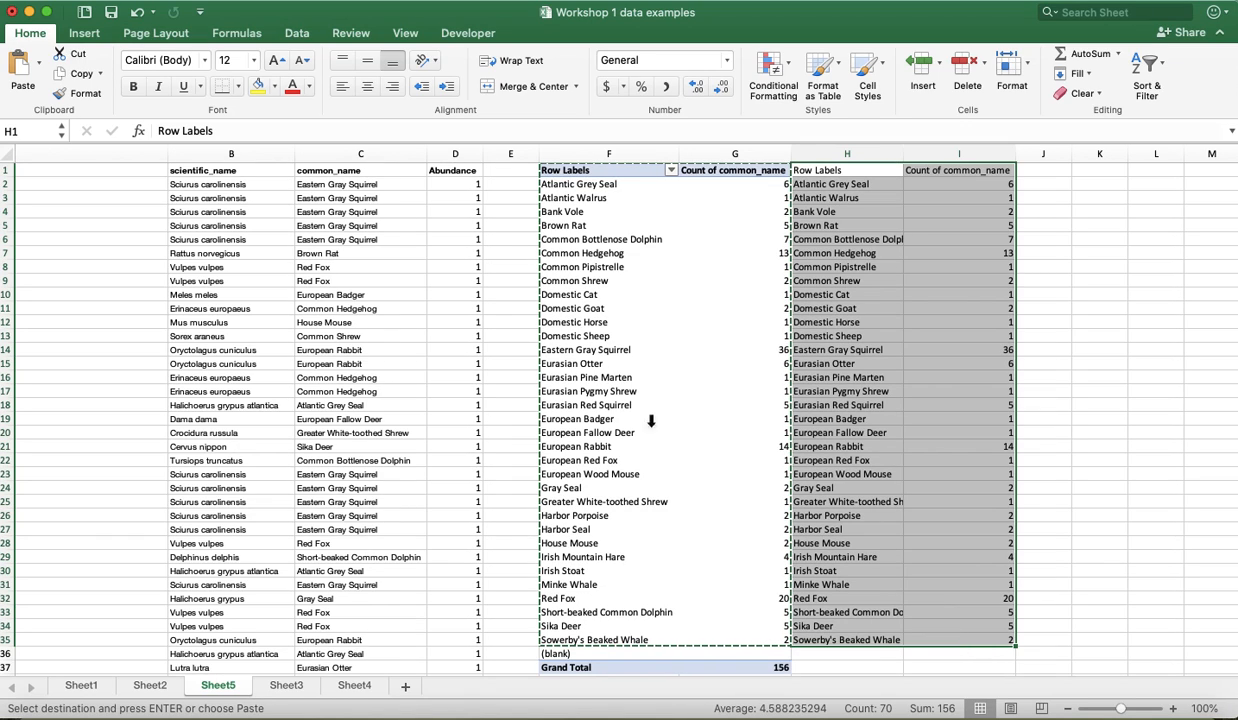
{"action": "left_click", "coordinate": [352, 1]}
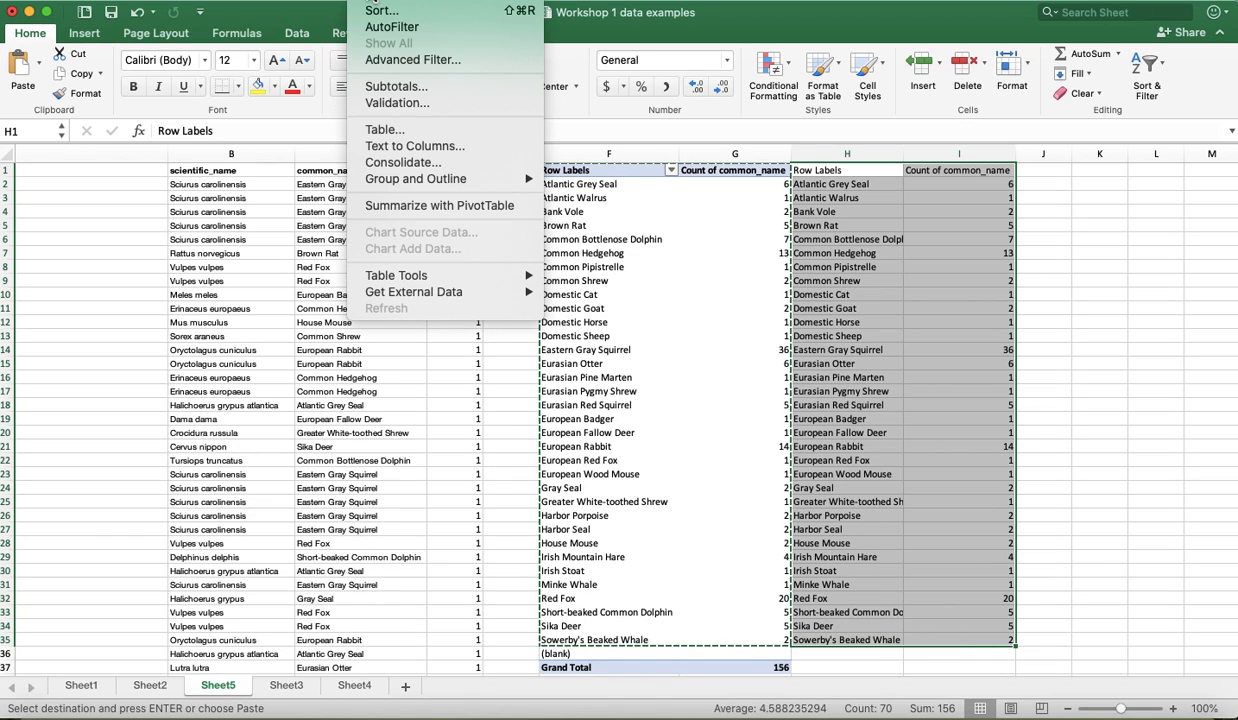
{"action": "left_click", "coordinate": [376, 11]}
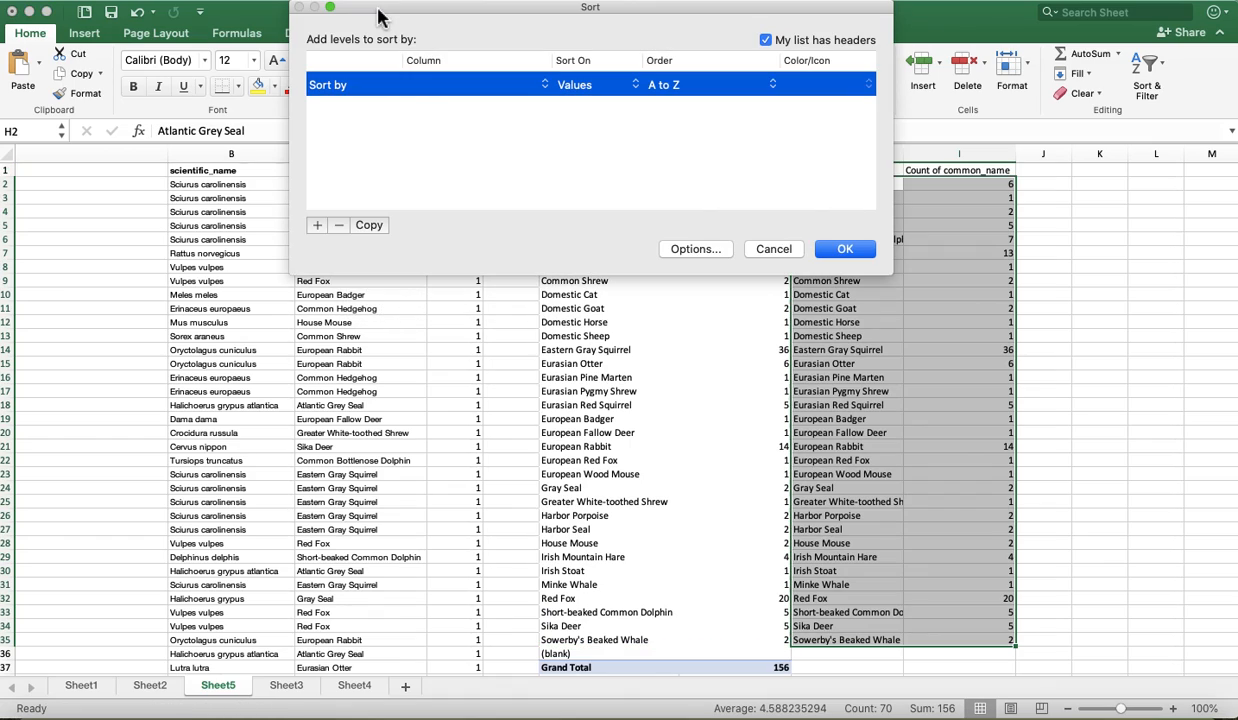
{"action": "left_click", "coordinate": [544, 85]}
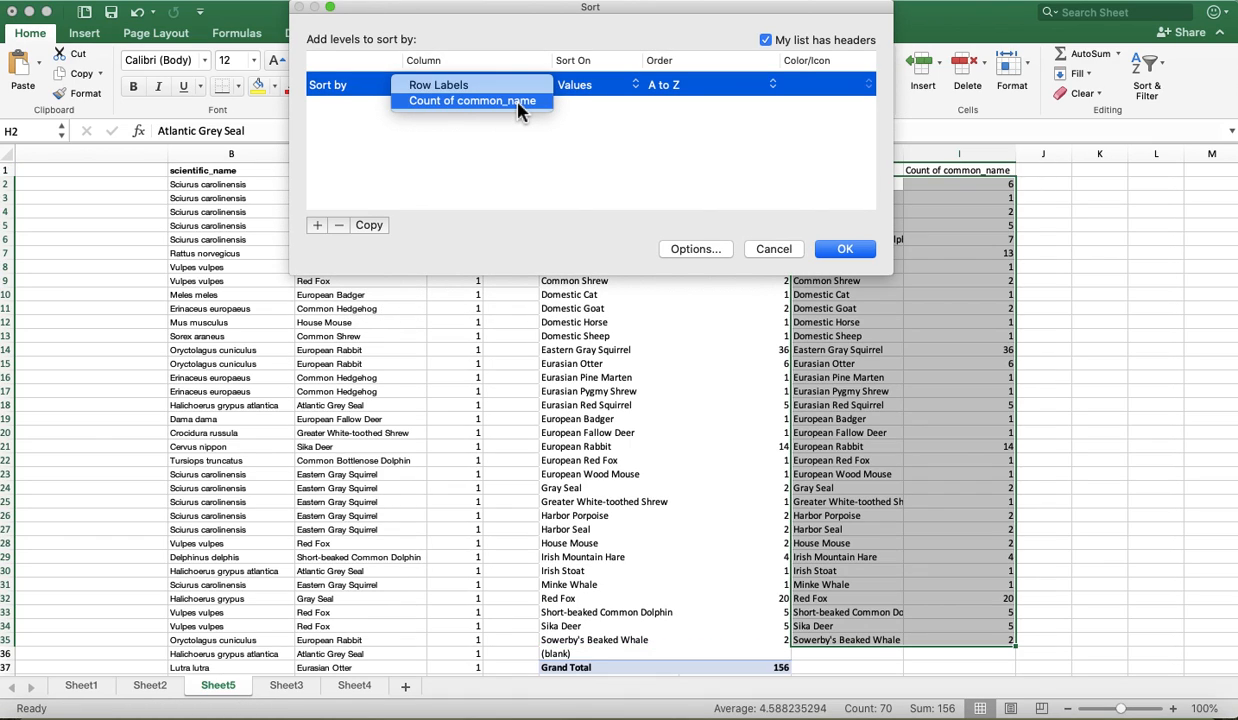
{"action": "left_click", "coordinate": [518, 103]}
{"action": "left_click", "coordinate": [771, 85]}
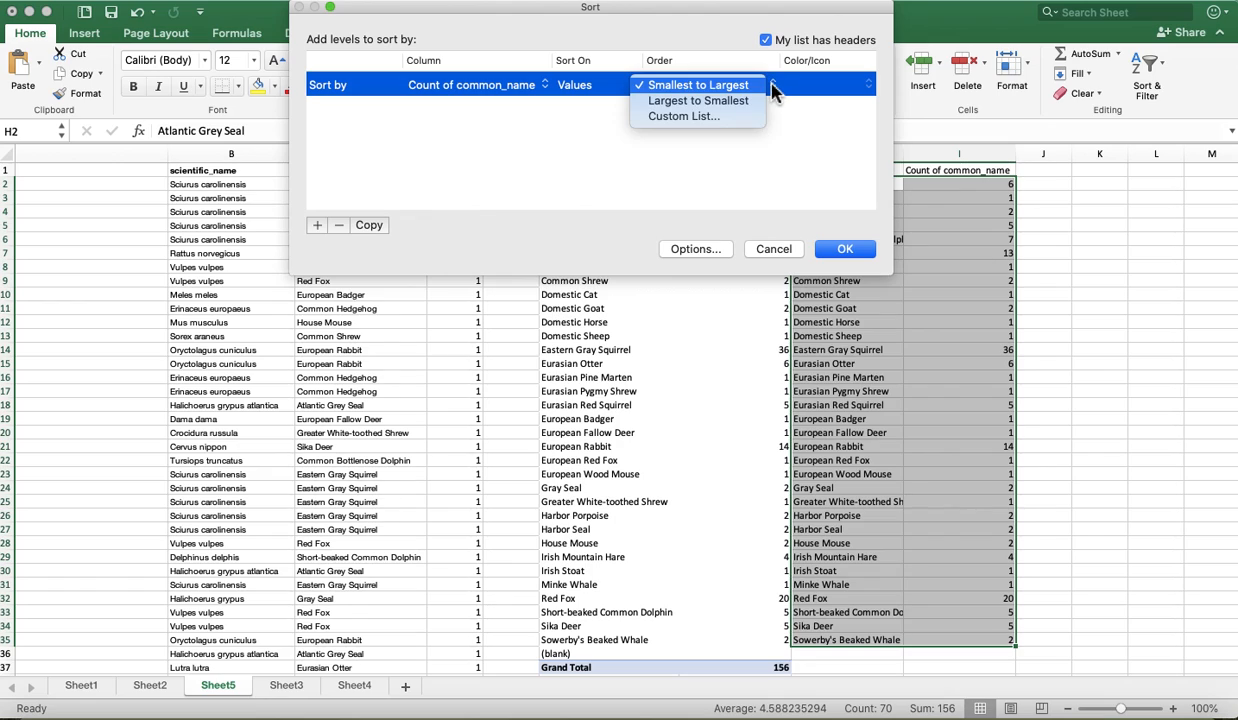
{"action": "left_click", "coordinate": [753, 101]}
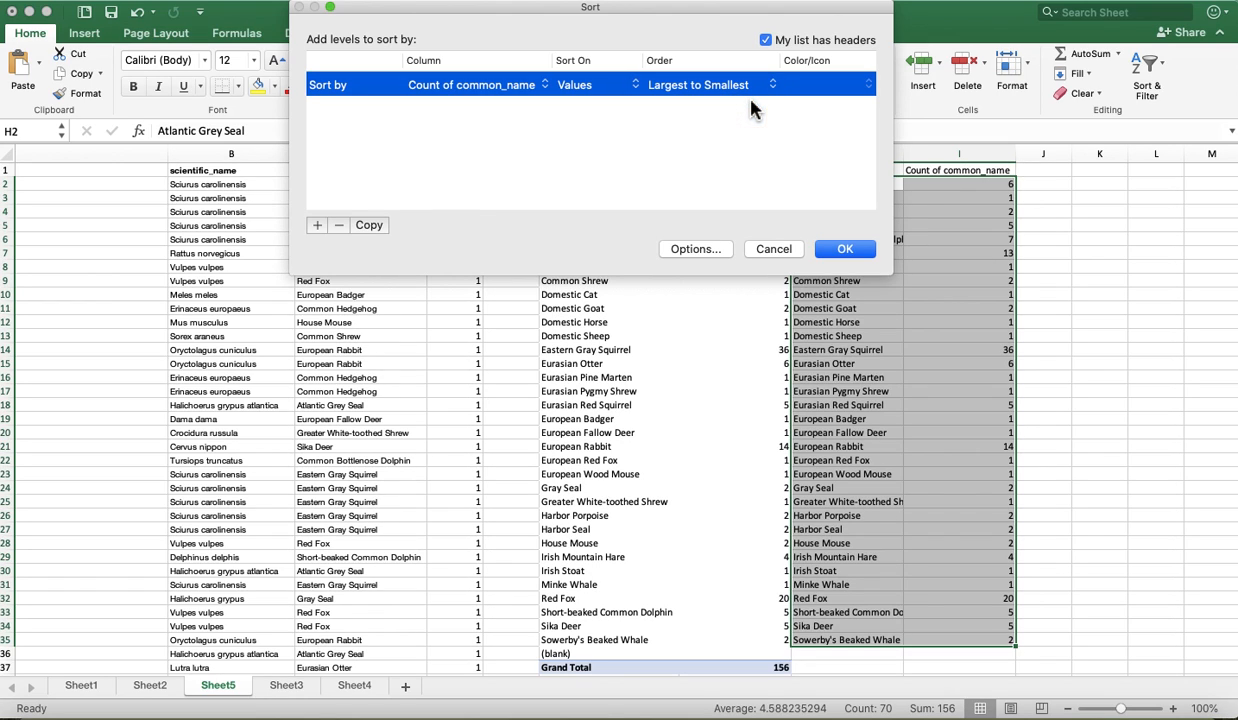
{"action": "left_click", "coordinate": [838, 252]}
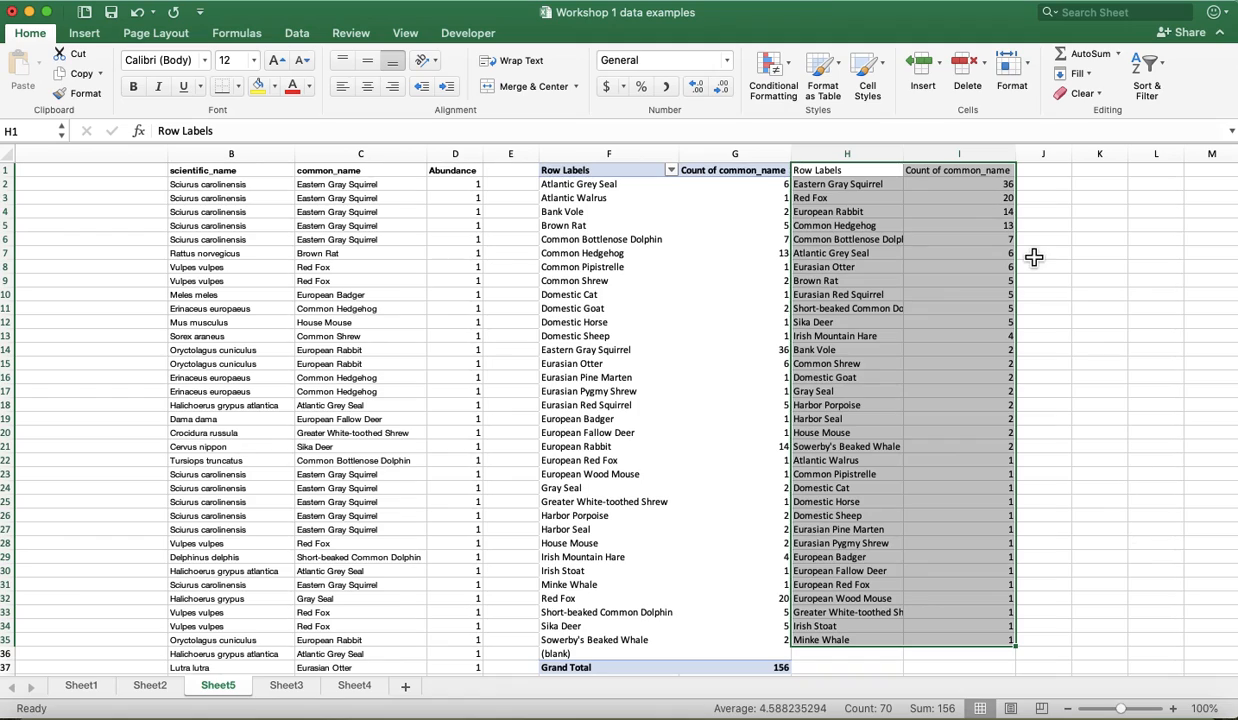
- Add the column header "freq" in cell J1, beside the sorted counts
{"action": "left_click", "coordinate": [1043, 175]}
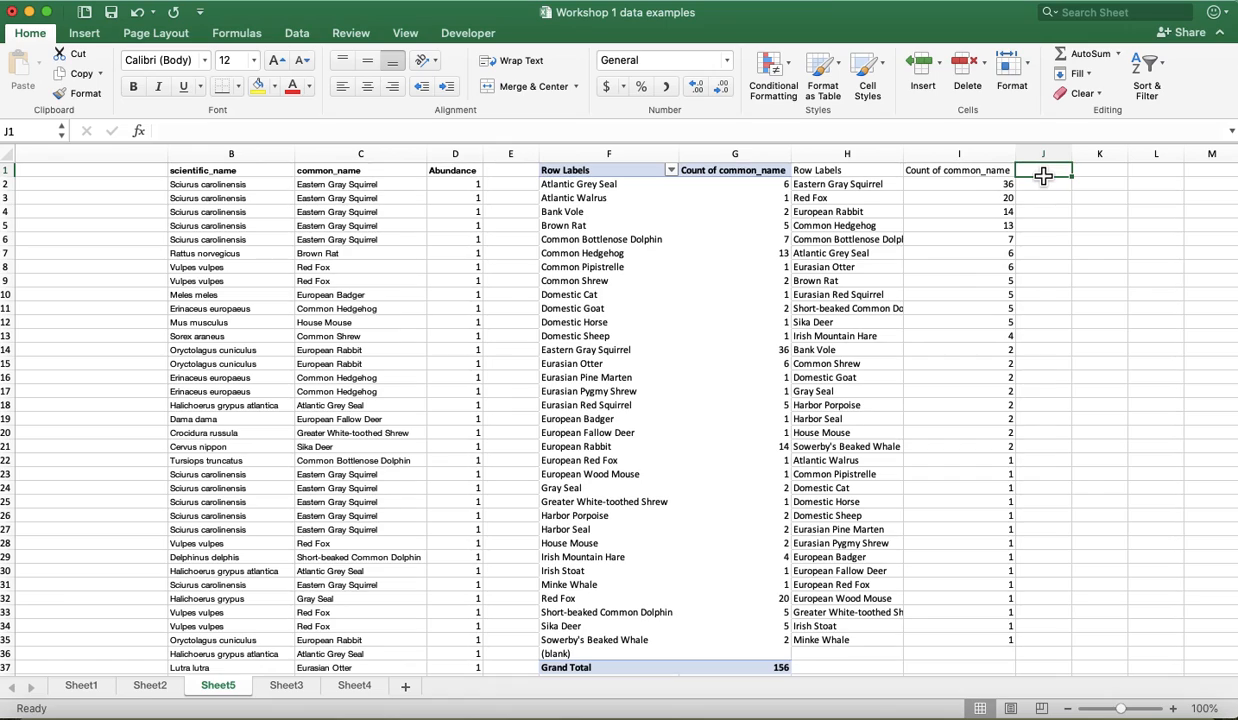
{"action": "type", "text": "freq"}
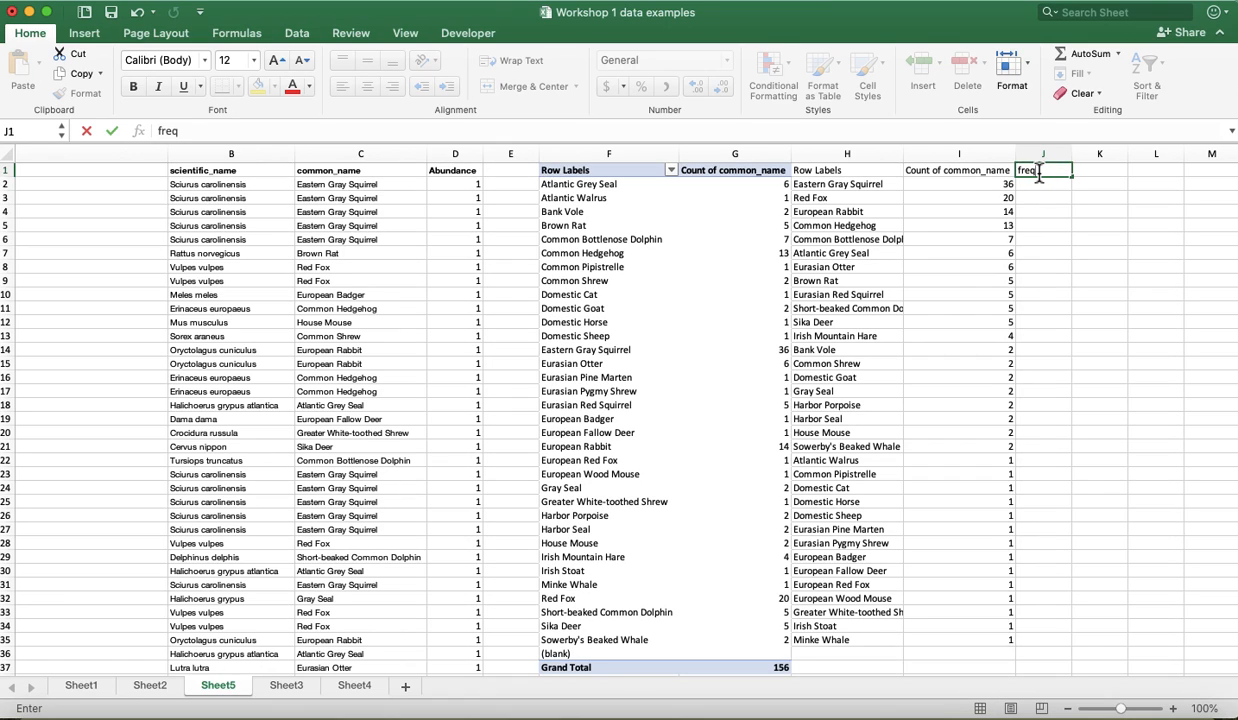
{"action": "key", "text": "Return"}
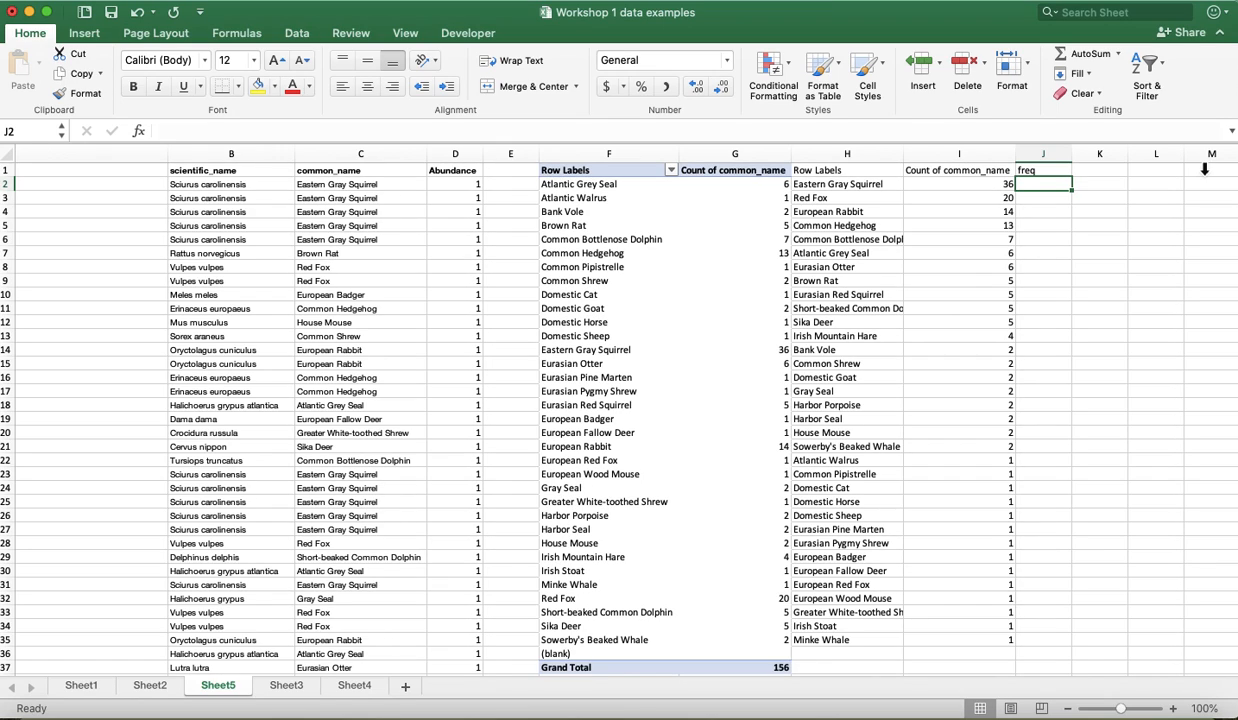
- Enter the formula =(I2/156) in J2 to calculate the first species' share of all sightings
{"action": "type", "text": "=("}
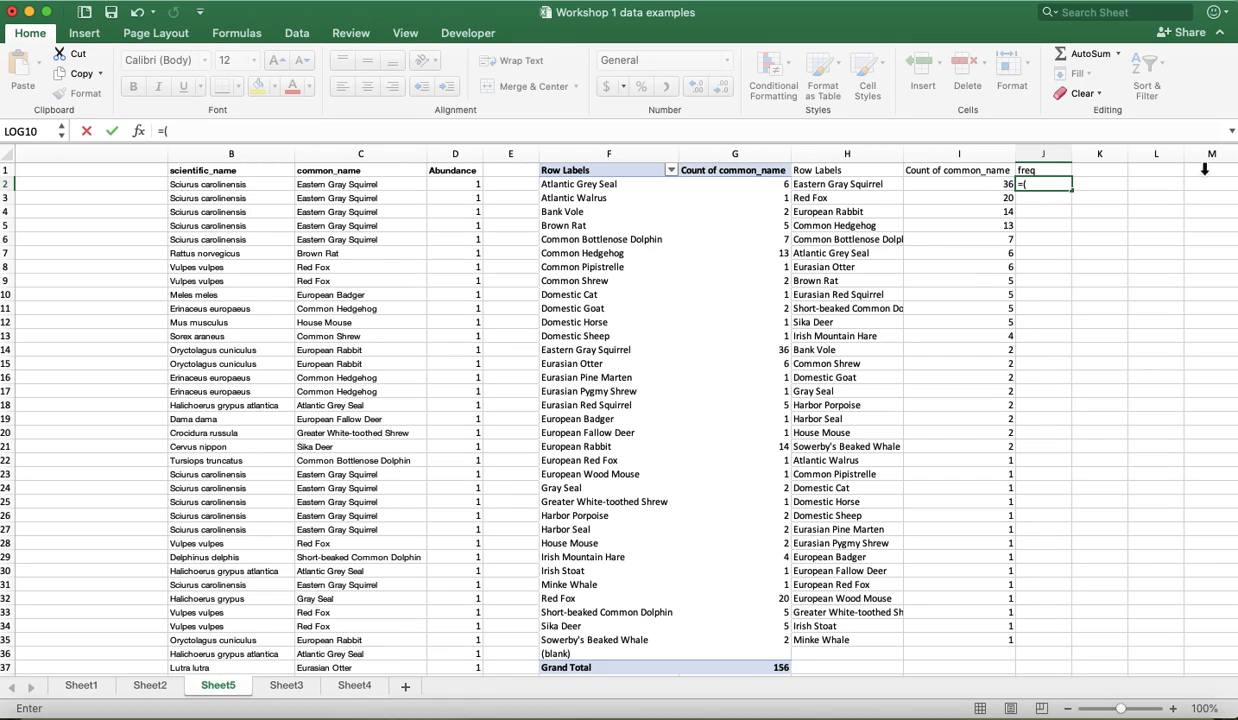
{"action": "left_click", "coordinate": [986, 190]}
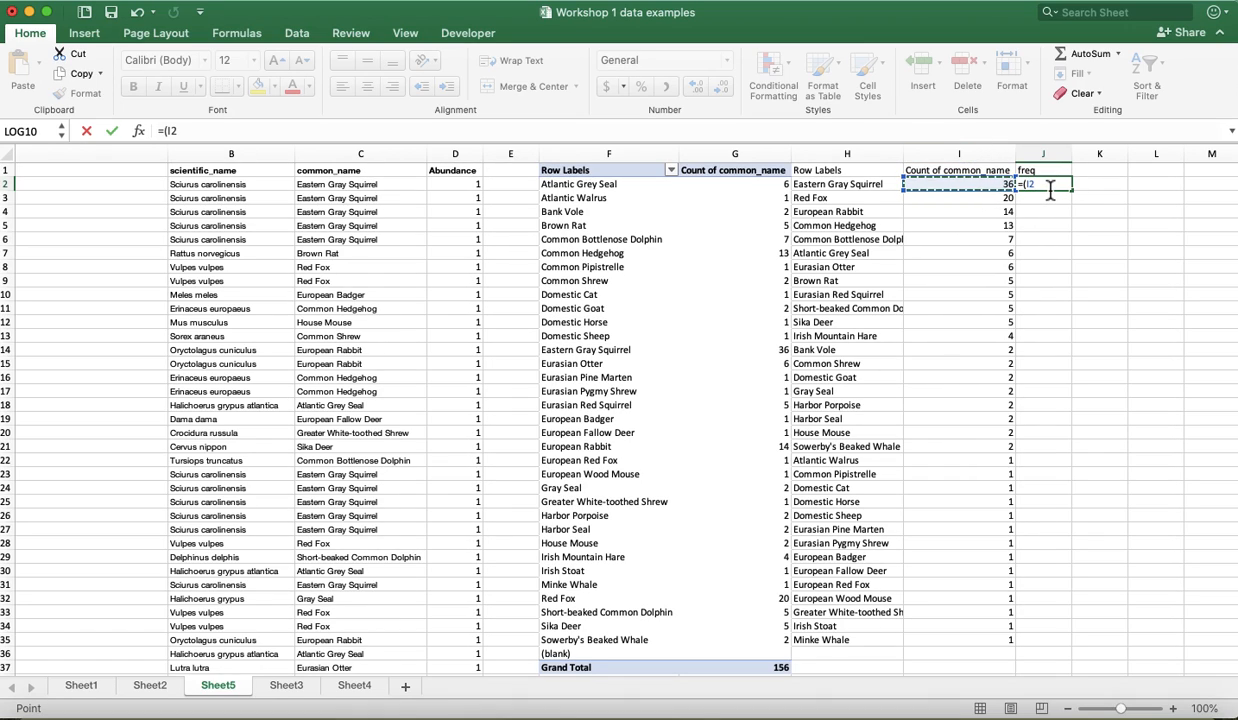
{"action": "type", "text": "/156"}
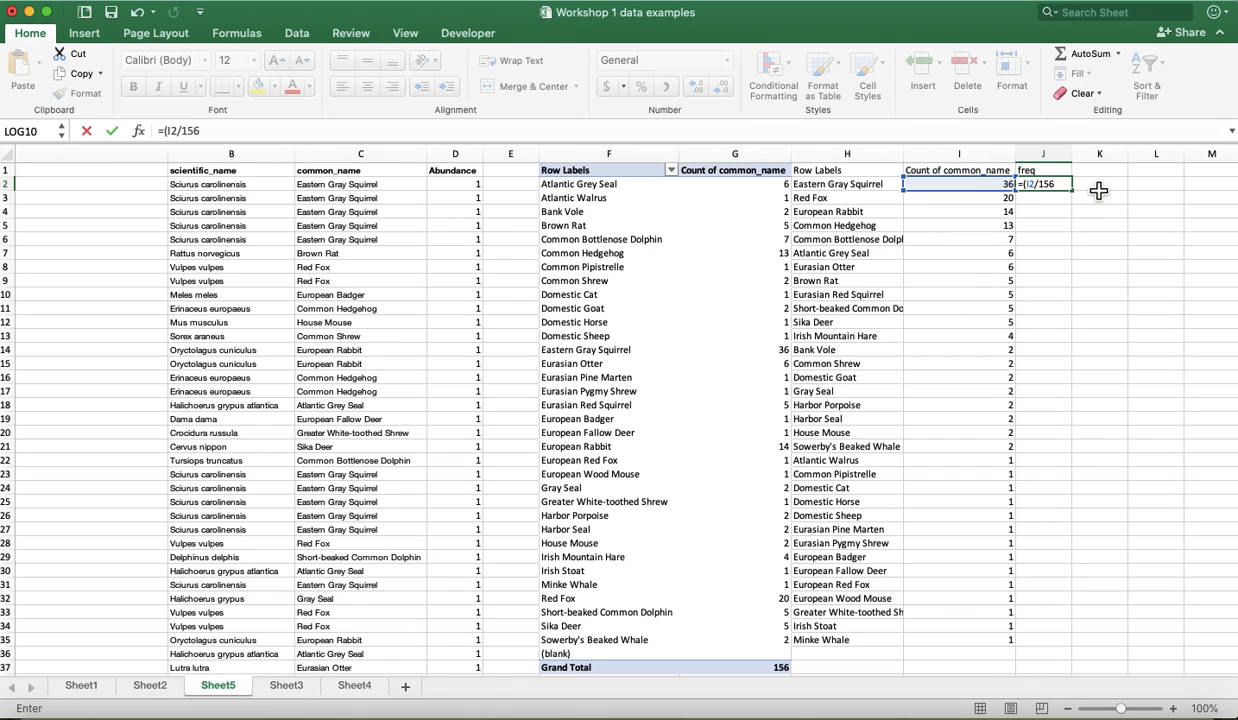
{"action": "type", "text": ")"}
{"action": "key", "text": "Return"}
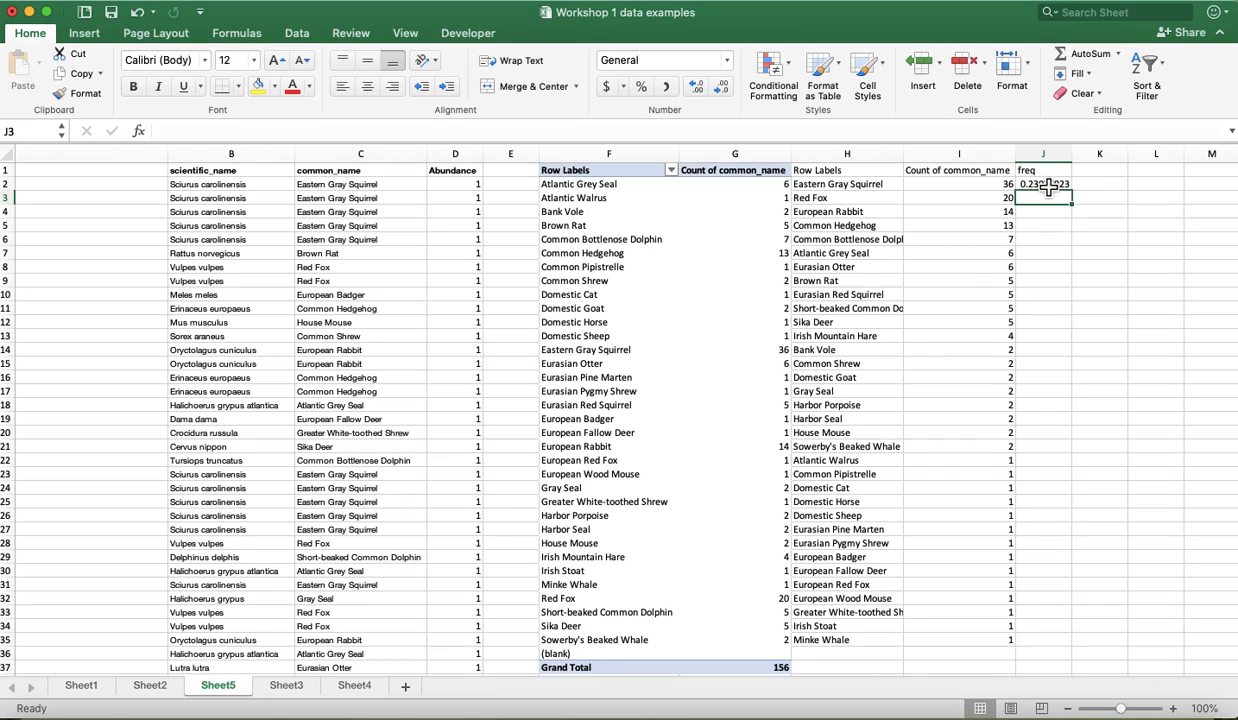
{"action": "left_click", "coordinate": [1056, 190]}
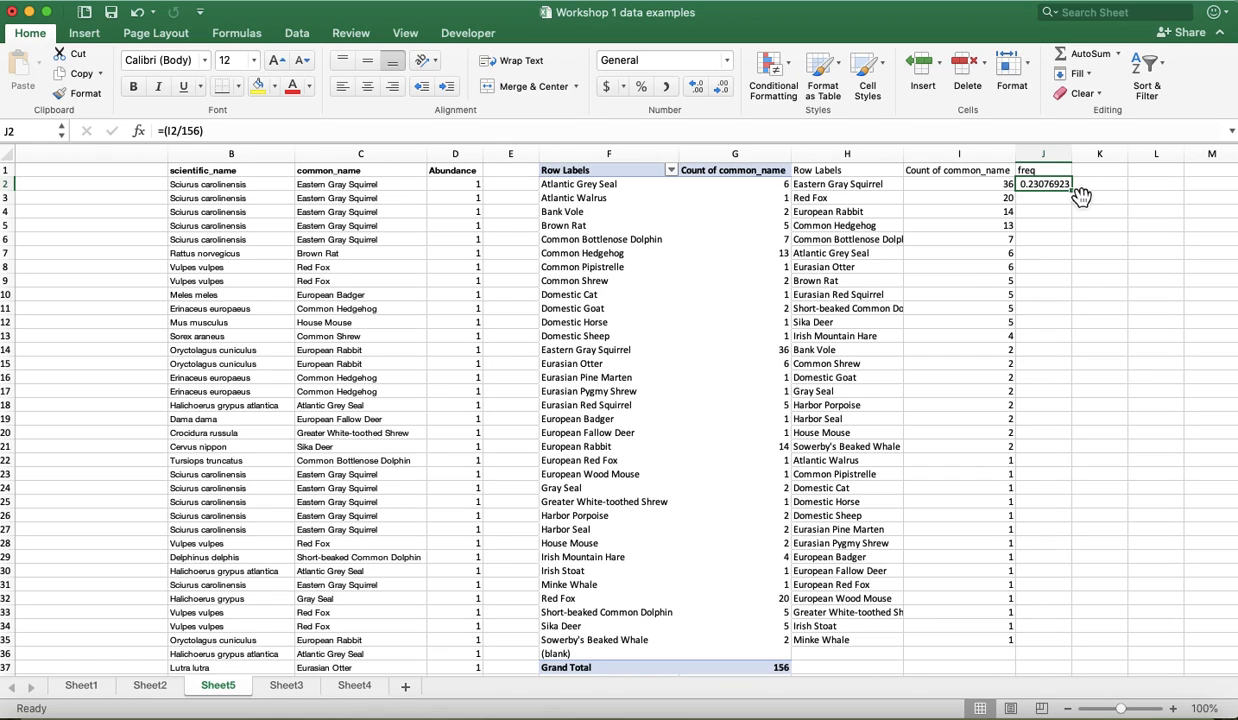
{"action": "left_click", "coordinate": [1082, 198]}
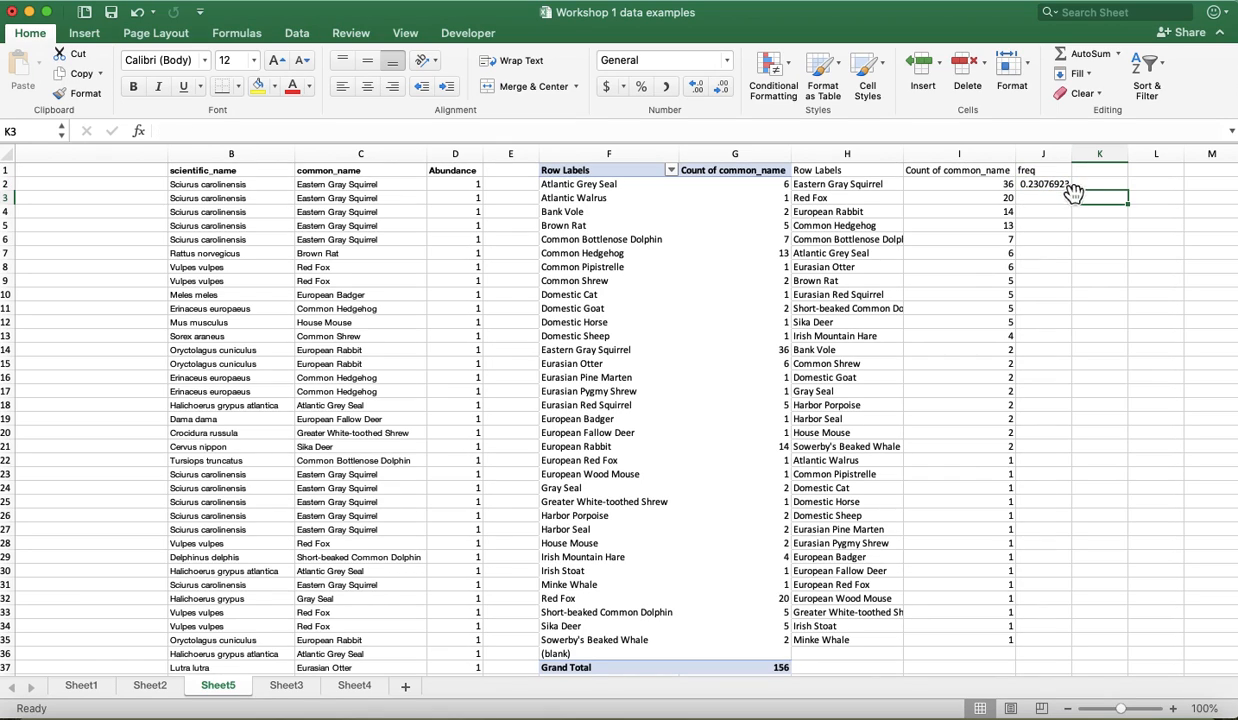
{"action": "left_click", "coordinate": [1055, 188]}
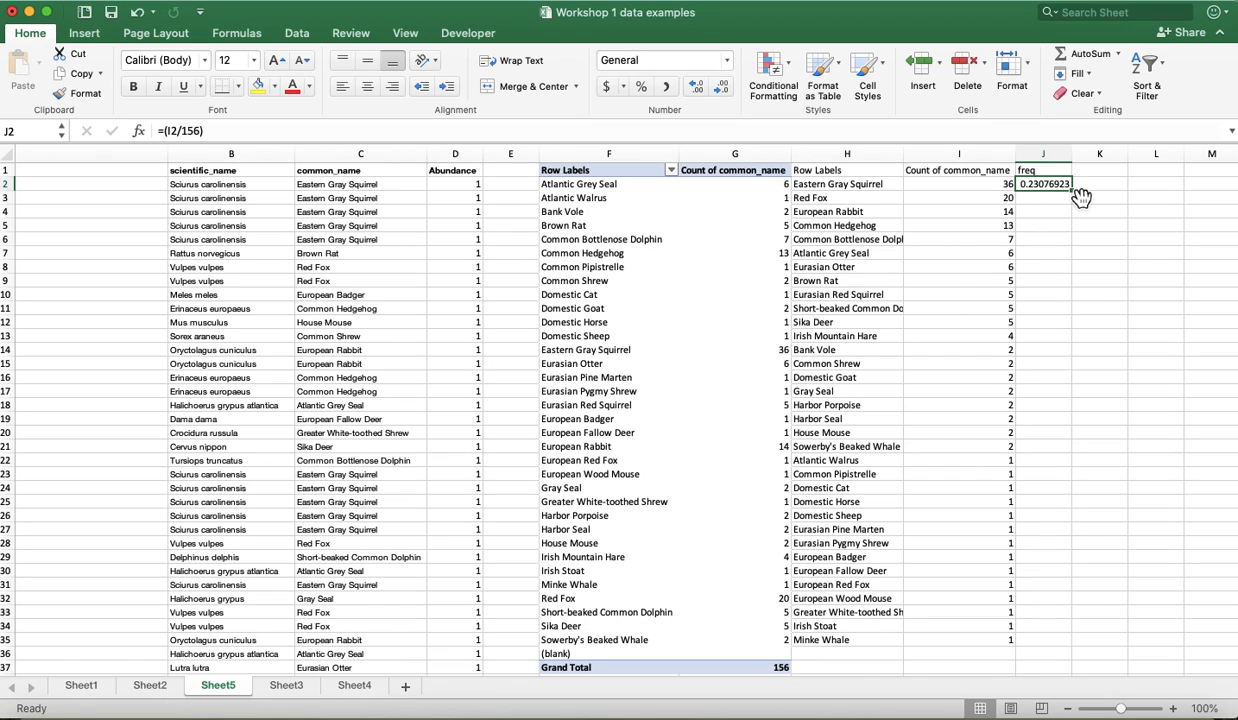
{"action": "left_click_drag", "start_coordinate": [1078, 188], "coordinate": [1082, 199]}
{"action": "left_click", "coordinate": [1060, 188]}
{"action": "left_click", "coordinate": [1082, 205]}
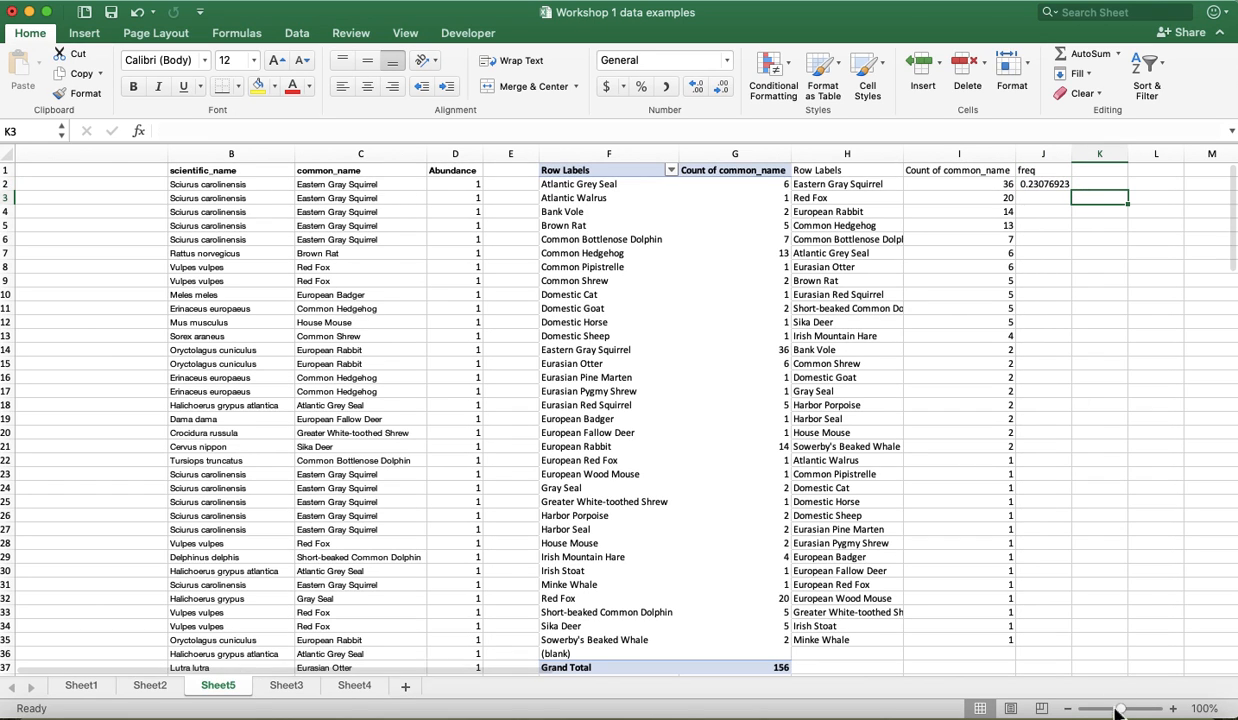
- Fill the frequency formula from J2 down to J35 for every species in the sorted list
{"action": "left_click_drag", "start_coordinate": [1121, 710], "coordinate": [1125, 710]}
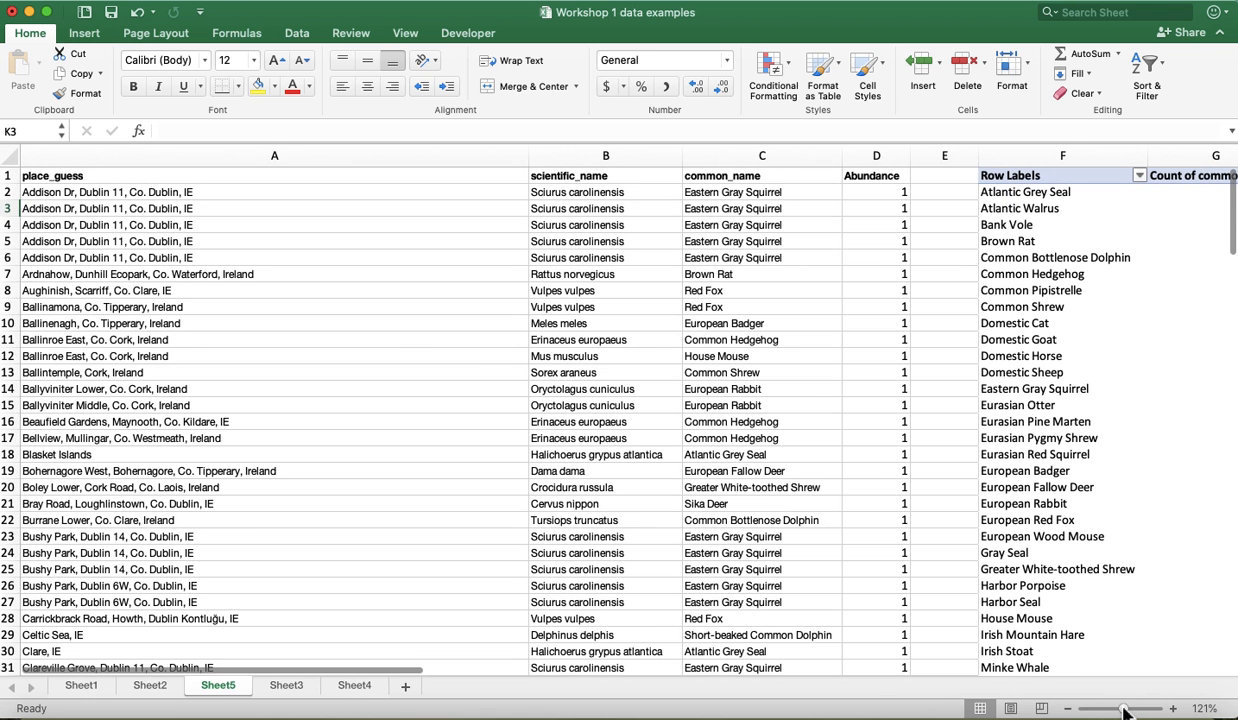
{"action": "scroll", "coordinate": [972, 633], "scroll_direction": "right", "scroll_amount": 10}
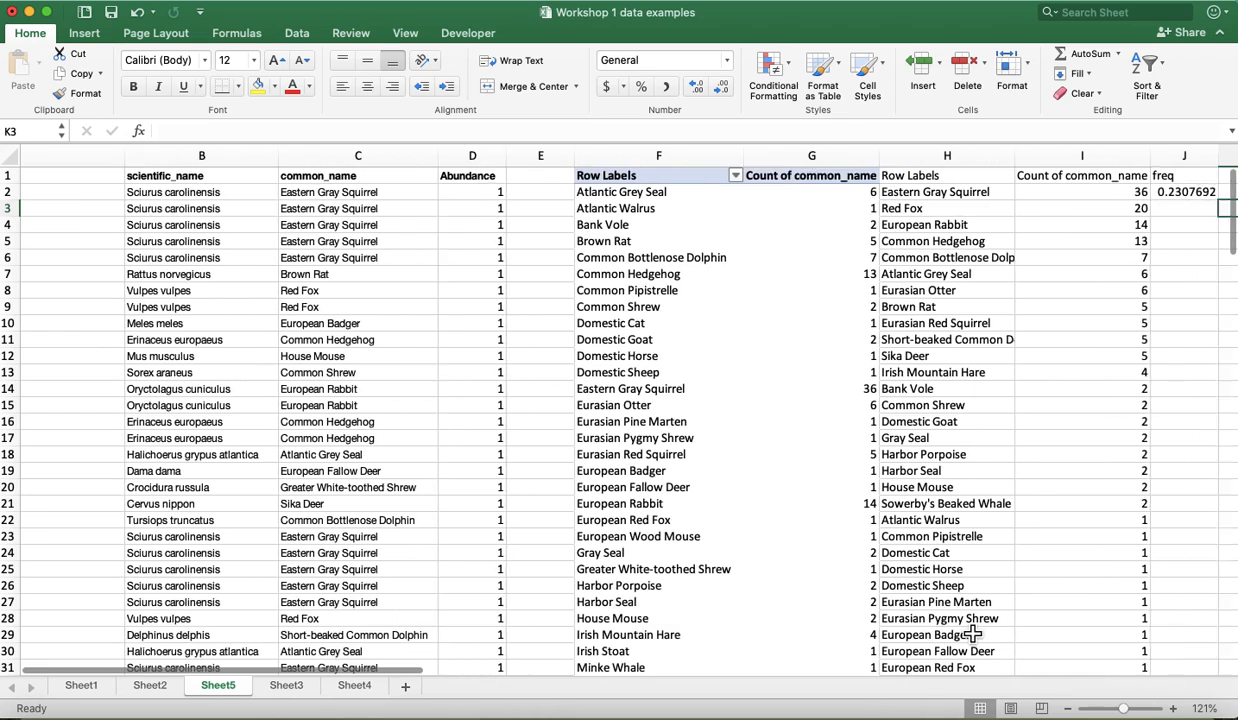
{"action": "left_click", "coordinate": [688, 193]}
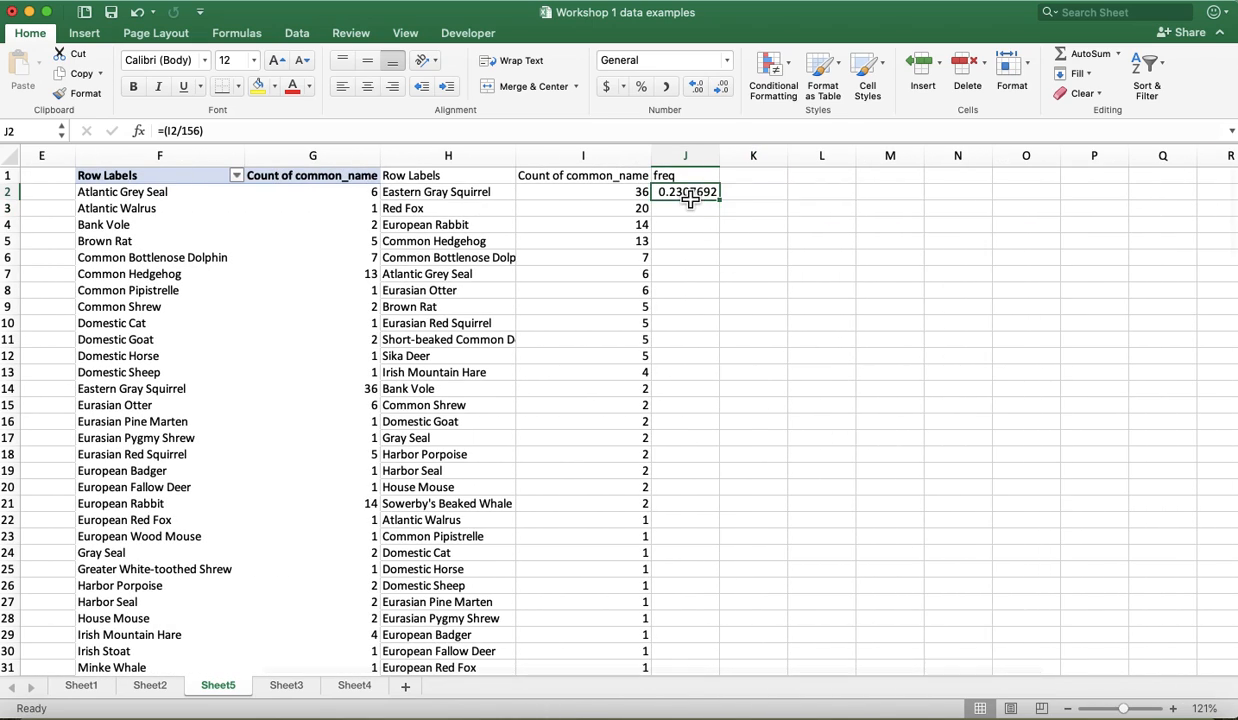
{"action": "left_click_drag", "start_coordinate": [726, 205], "coordinate": [704, 627]}
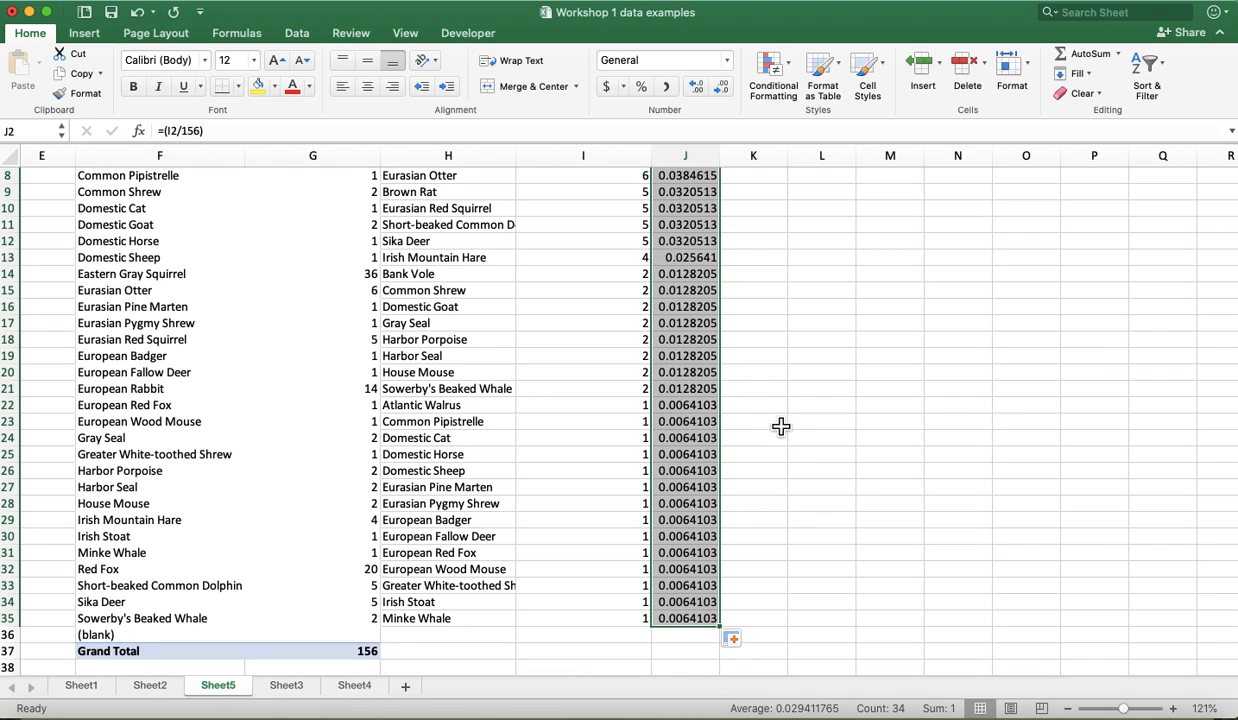
{"action": "scroll", "coordinate": [790, 421], "scroll_direction": "up", "scroll_amount": 3}
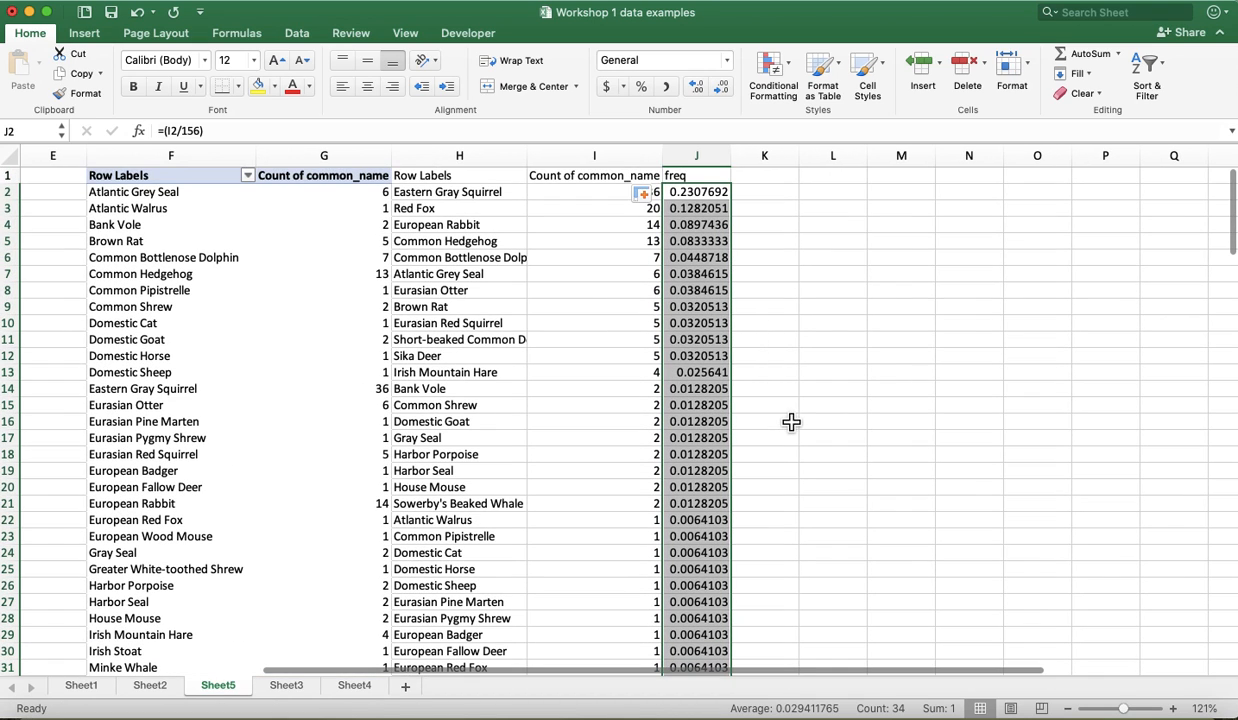